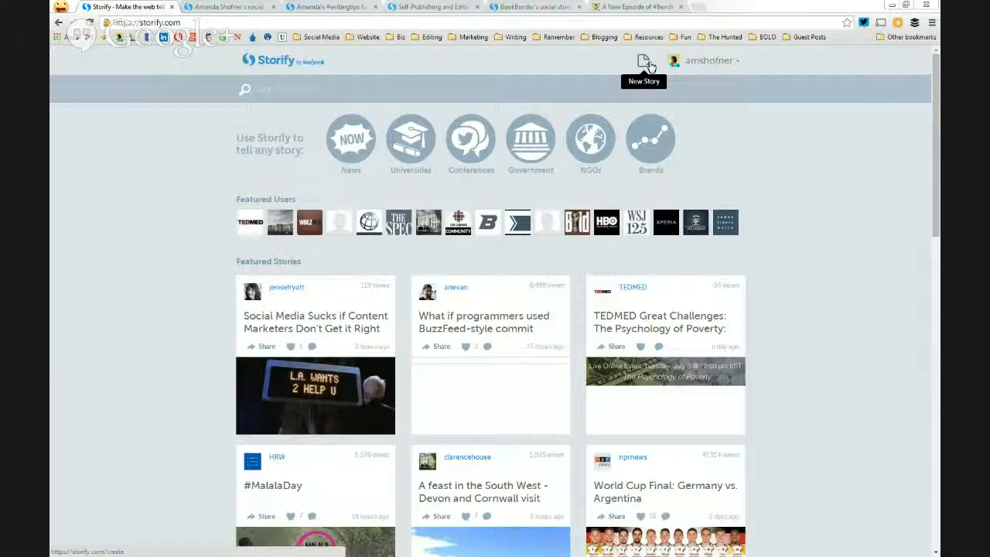
View the account menu on the Storify home page and the account's own profile page of stories
{"action": "left_click", "coordinate": [706, 64]}
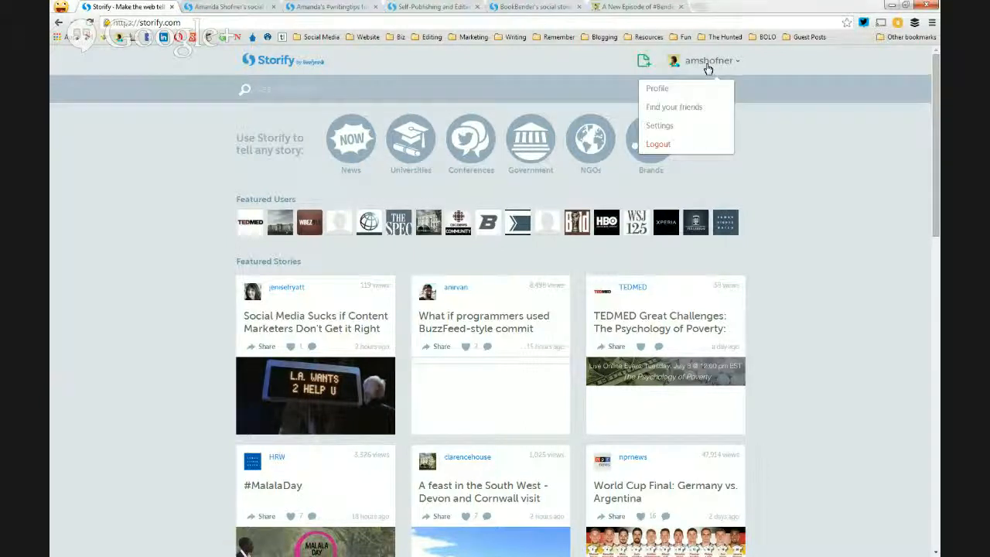
{"action": "left_click", "coordinate": [228, 6]}
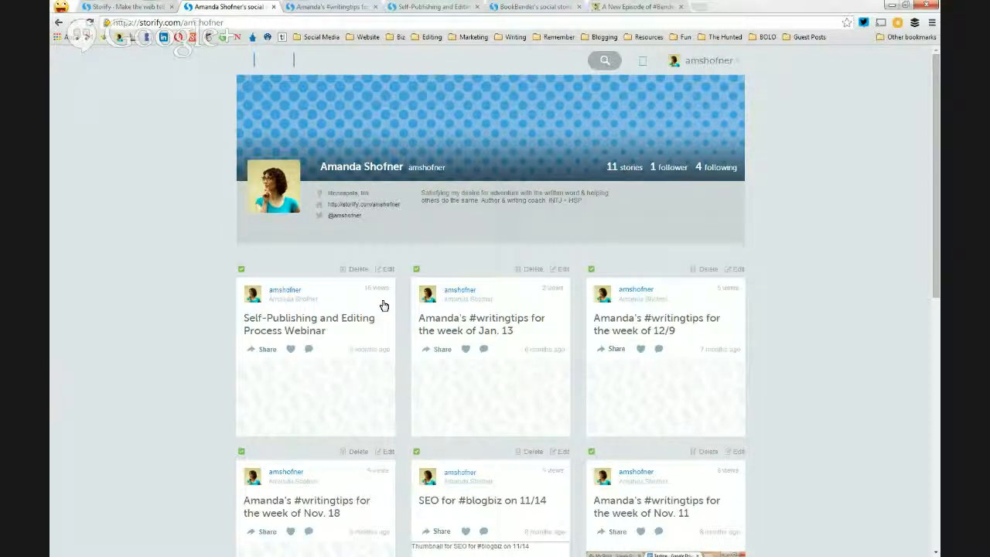
Examine the published #writingtips story for the week of Jan. 13, including its tweets and the commentary between them
{"action": "left_click", "coordinate": [351, 6]}
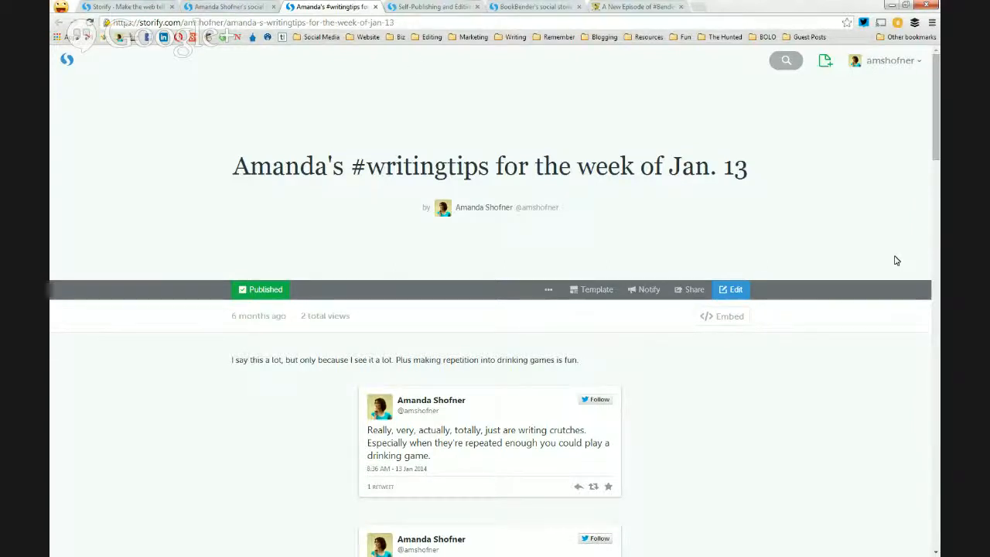
{"action": "scroll", "coordinate": [840, 317], "scroll_direction": "down", "scroll_amount": 1}
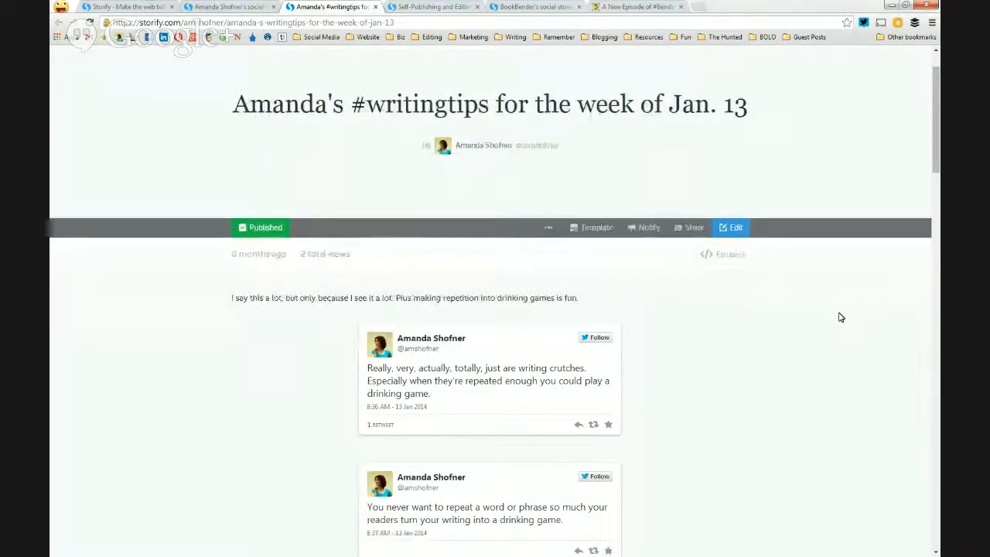
{"action": "scroll", "coordinate": [840, 317], "scroll_direction": "down", "scroll_amount": 1}
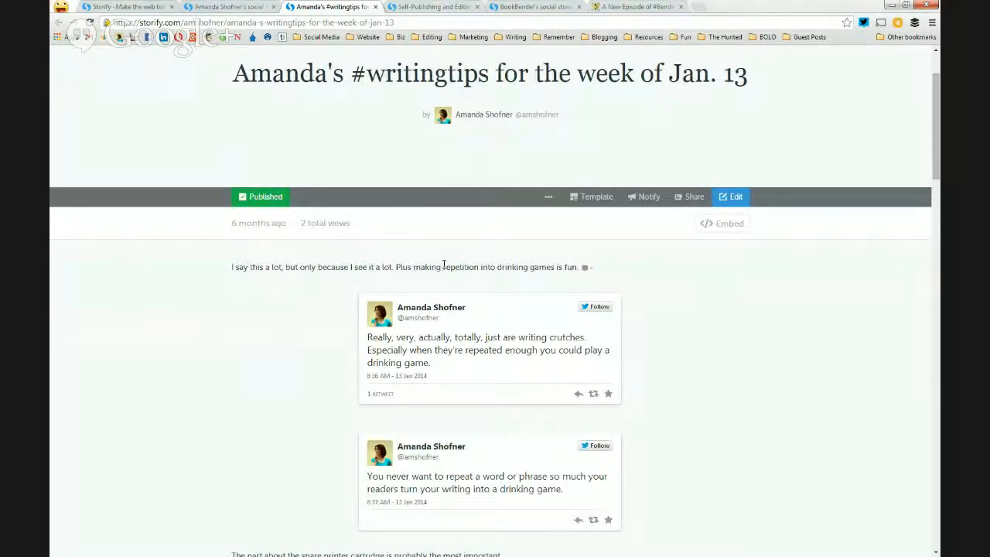
{"action": "scroll", "coordinate": [444, 266], "scroll_direction": "down", "scroll_amount": 2}
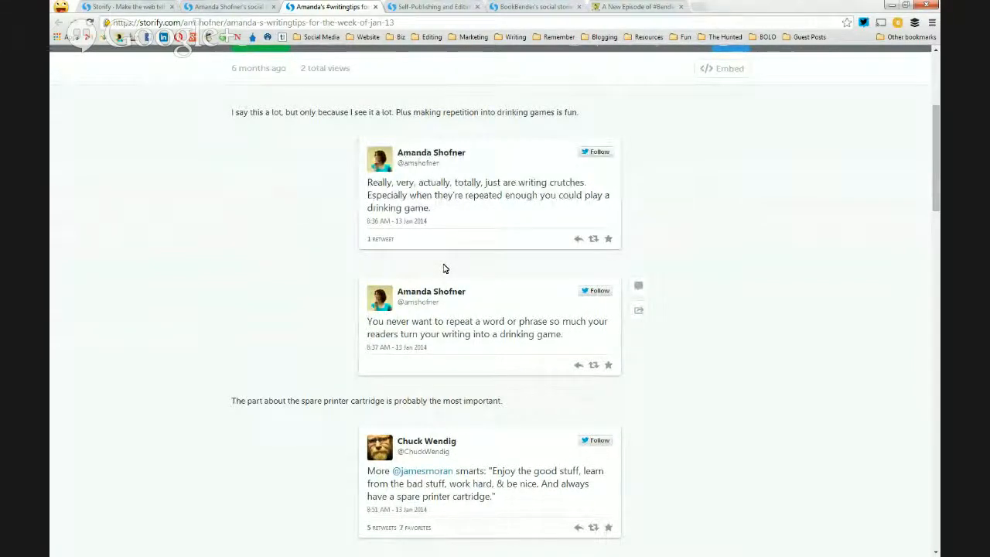
{"action": "scroll", "coordinate": [444, 268], "scroll_direction": "down", "scroll_amount": 3}
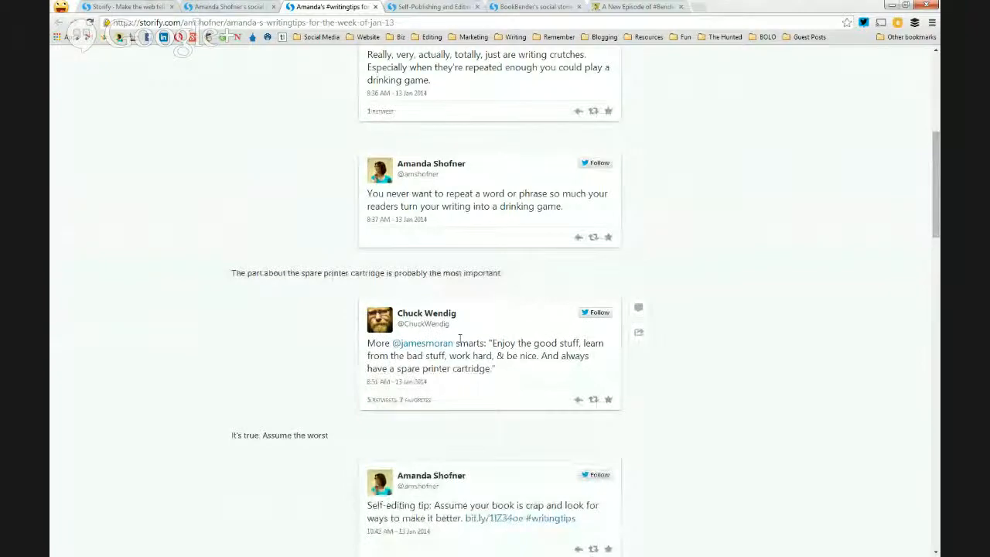
{"action": "scroll", "coordinate": [459, 338], "scroll_direction": "down", "scroll_amount": 2}
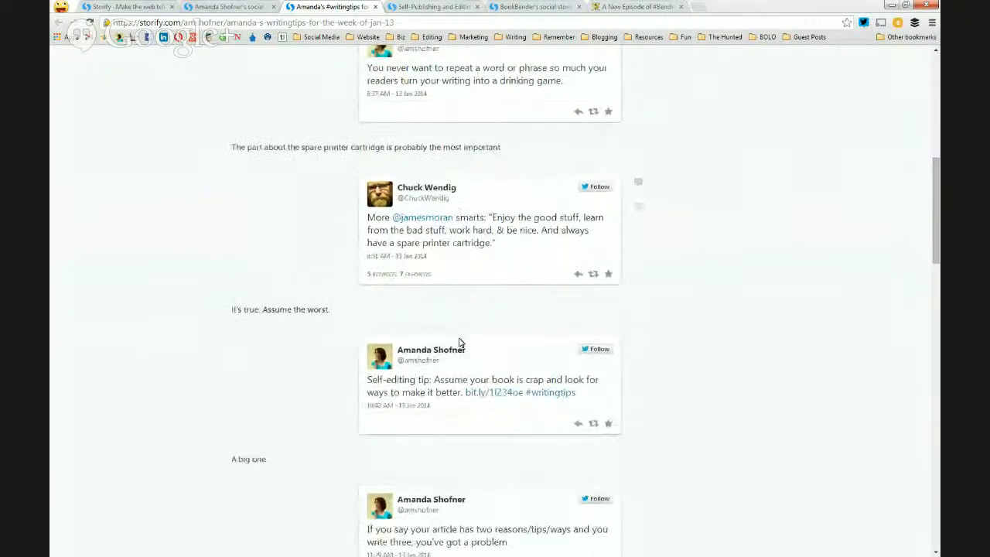
{"action": "scroll", "coordinate": [459, 338], "scroll_direction": "down", "scroll_amount": 3}
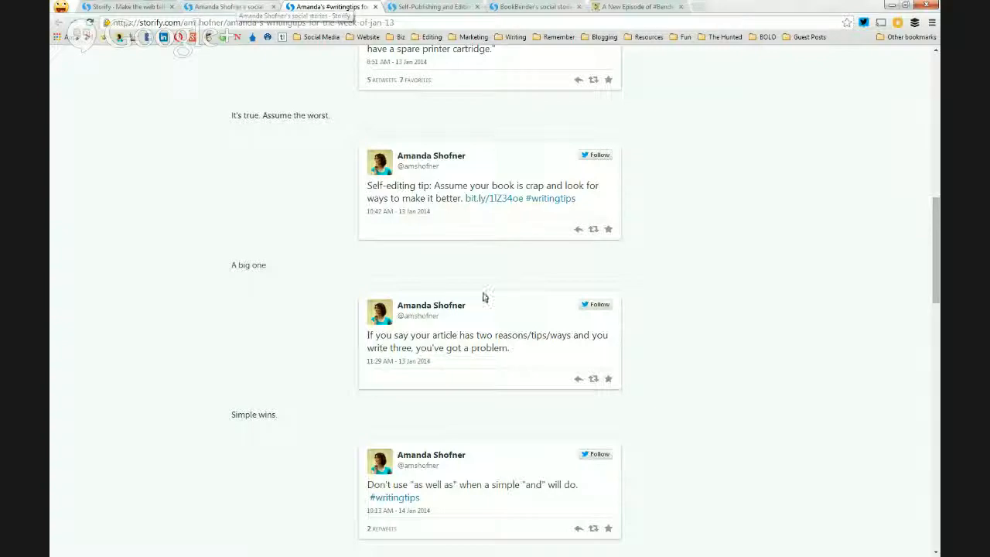
{"action": "scroll", "coordinate": [483, 383], "scroll_direction": "up", "scroll_amount": 8}
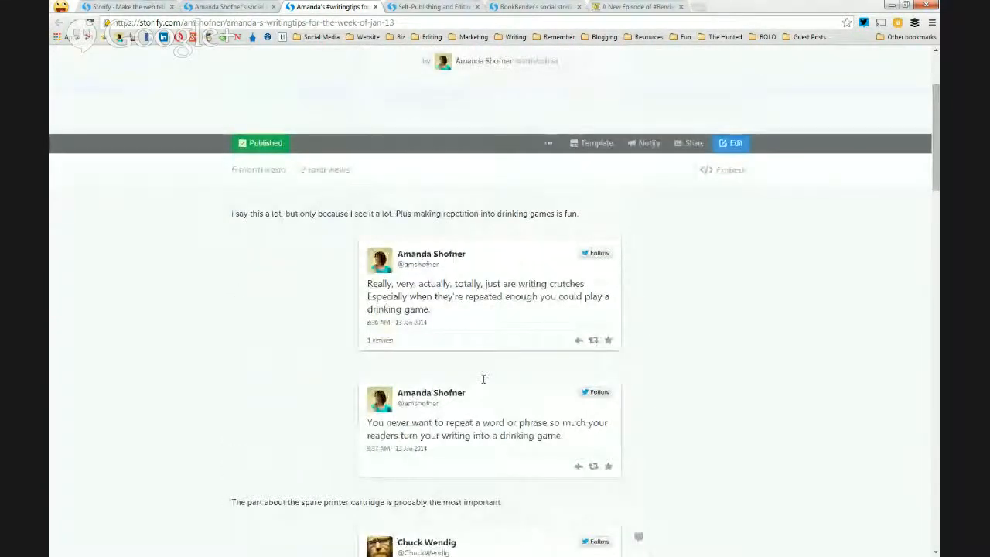
{"action": "scroll", "coordinate": [484, 379], "scroll_direction": "up", "scroll_amount": 2}
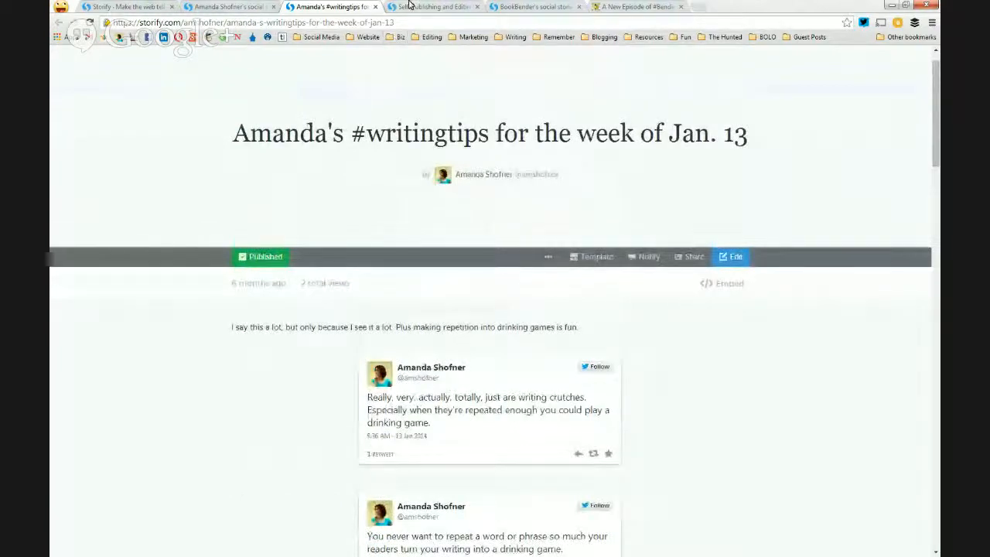
Examine the Self-Publishing and Editing Process Webinar story, including the attendees' #LeastRevision tweets and the added commentary
{"action": "left_click", "coordinate": [422, 6]}
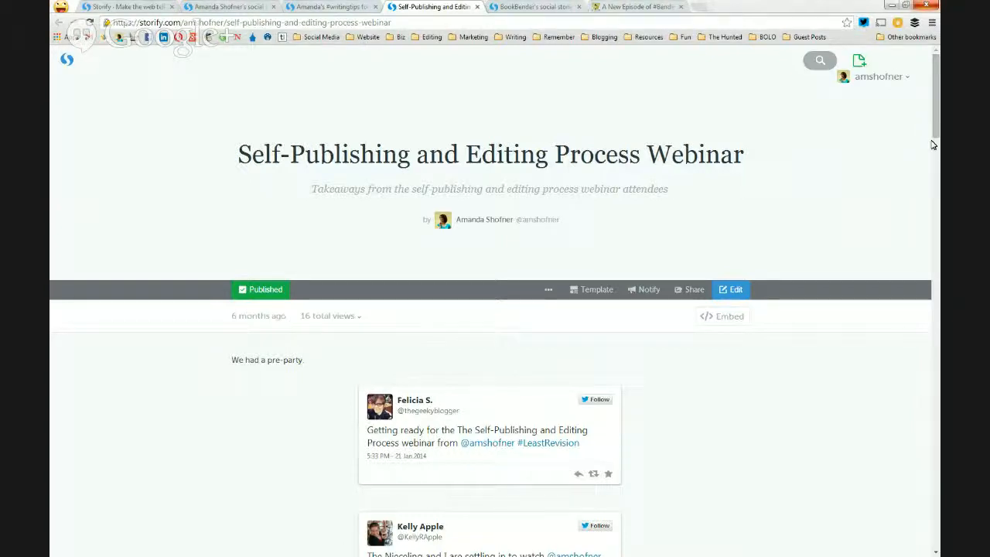
{"action": "scroll", "coordinate": [663, 154], "scroll_direction": "down", "scroll_amount": 3}
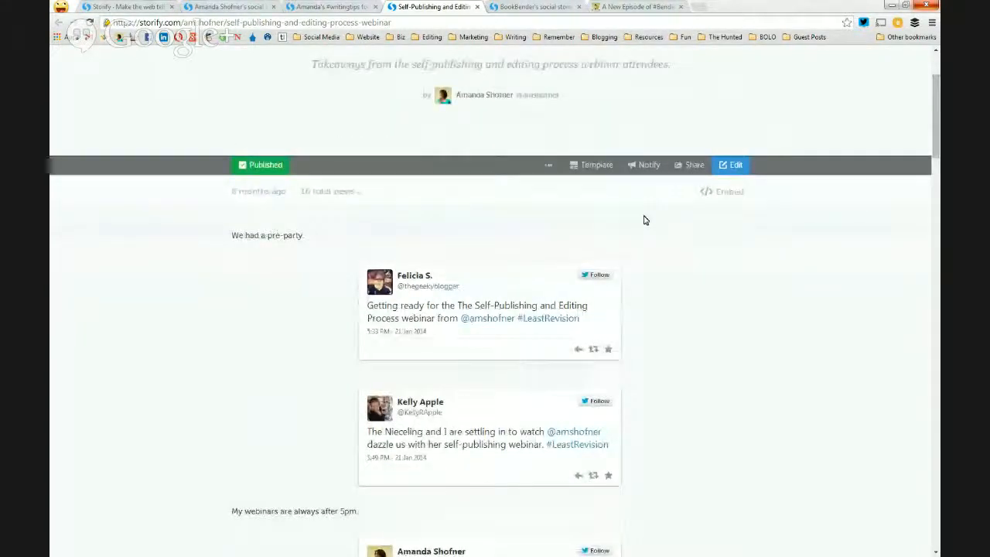
{"action": "scroll", "coordinate": [644, 220], "scroll_direction": "down", "scroll_amount": 3}
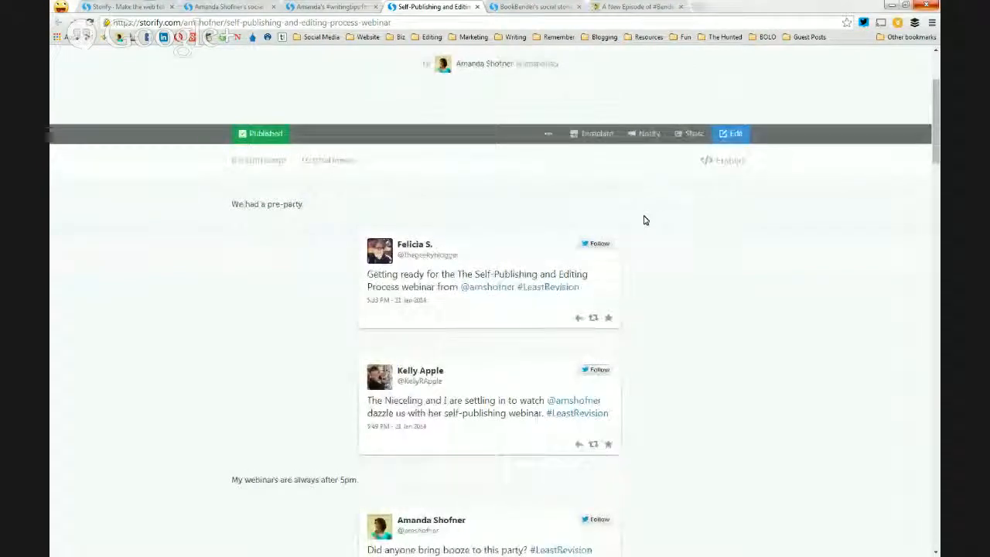
{"action": "scroll", "coordinate": [644, 220], "scroll_direction": "down", "scroll_amount": 1}
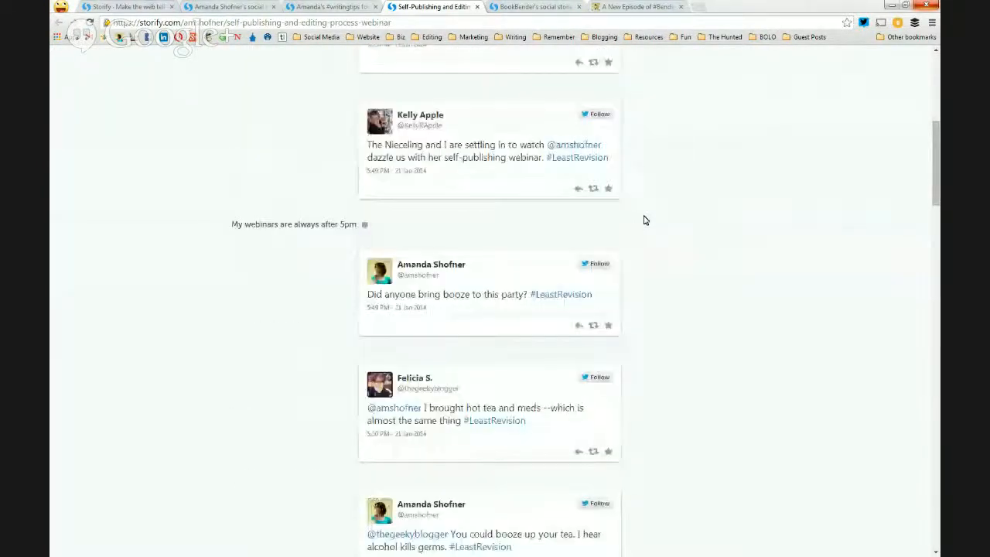
{"action": "scroll", "coordinate": [644, 220], "scroll_direction": "down", "scroll_amount": 5}
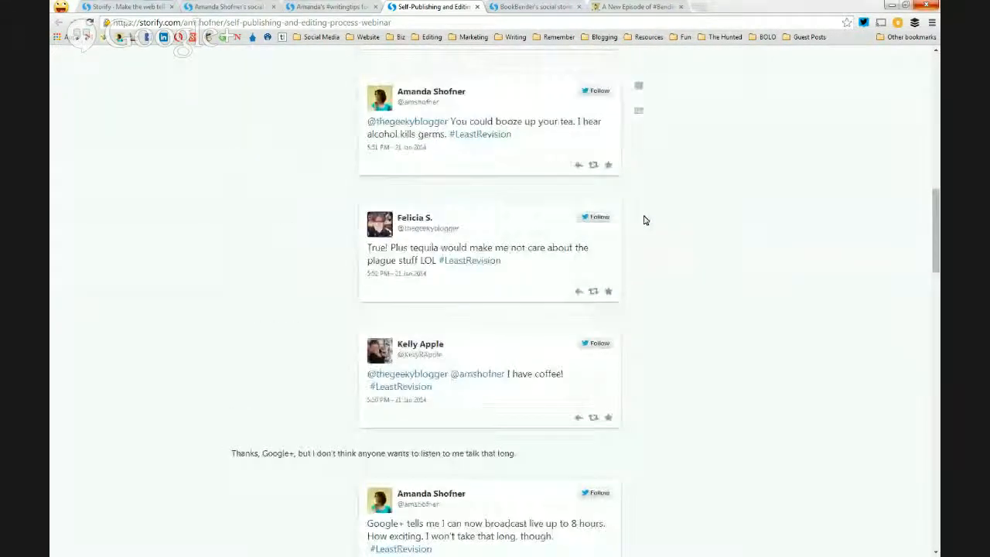
{"action": "scroll", "coordinate": [644, 220], "scroll_direction": "down", "scroll_amount": 3}
{"action": "scroll", "coordinate": [644, 221], "scroll_direction": "down", "scroll_amount": 2}
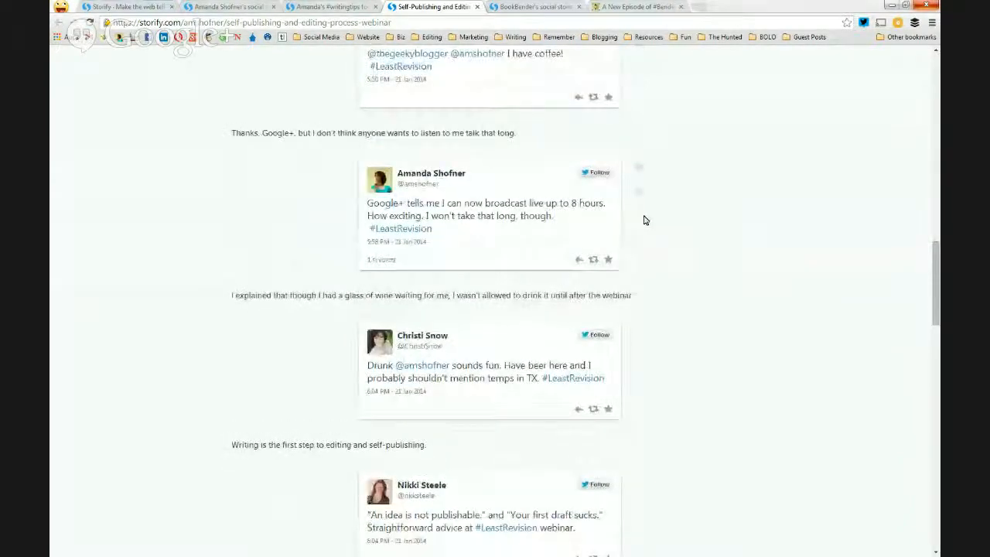
{"action": "scroll", "coordinate": [644, 221], "scroll_direction": "down", "scroll_amount": 3}
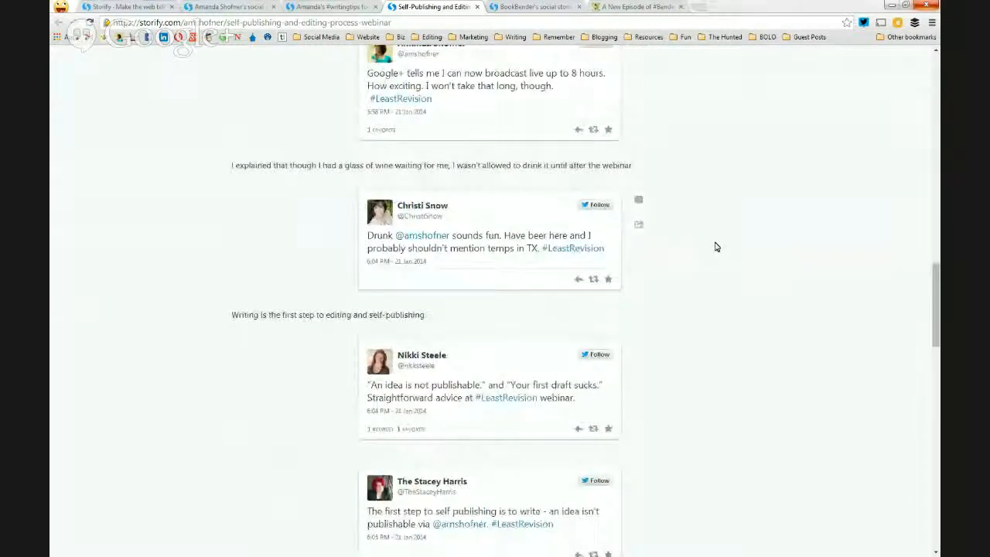
{"action": "scroll", "coordinate": [725, 251], "scroll_direction": "down", "scroll_amount": 1}
{"action": "scroll", "coordinate": [727, 252], "scroll_direction": "down", "scroll_amount": 3}
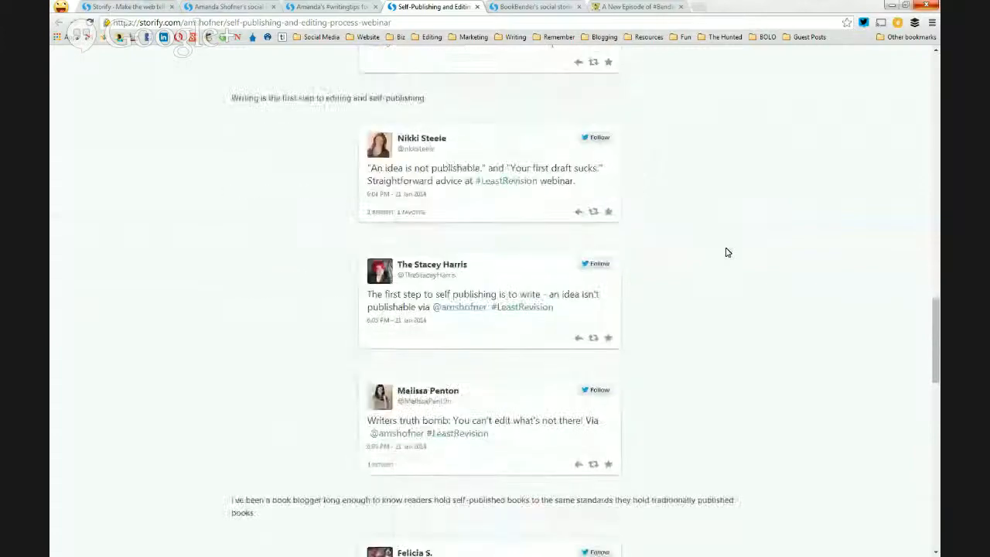
{"action": "scroll", "coordinate": [726, 252], "scroll_direction": "down", "scroll_amount": 1}
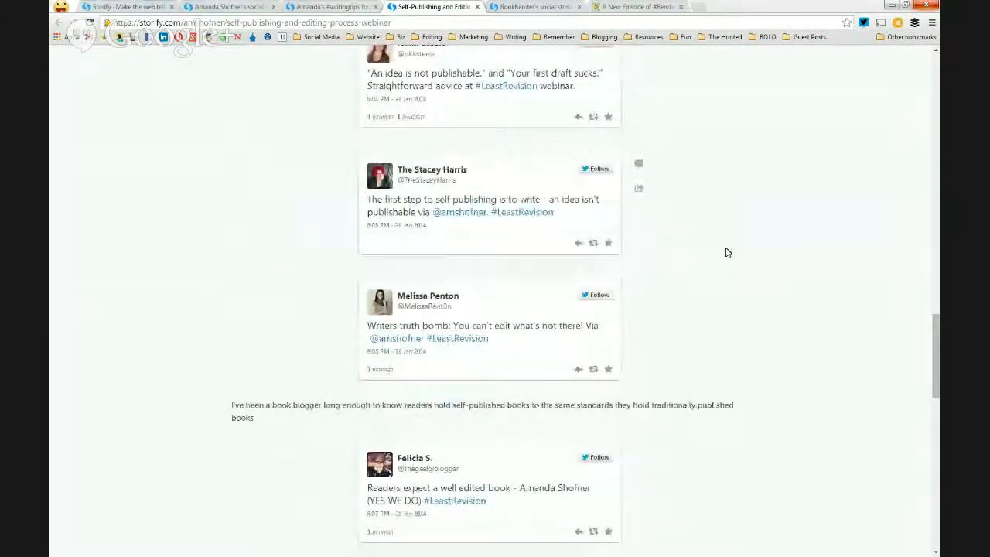
{"action": "scroll", "coordinate": [727, 252], "scroll_direction": "down", "scroll_amount": 1}
{"action": "scroll", "coordinate": [727, 252], "scroll_direction": "down", "scroll_amount": 5}
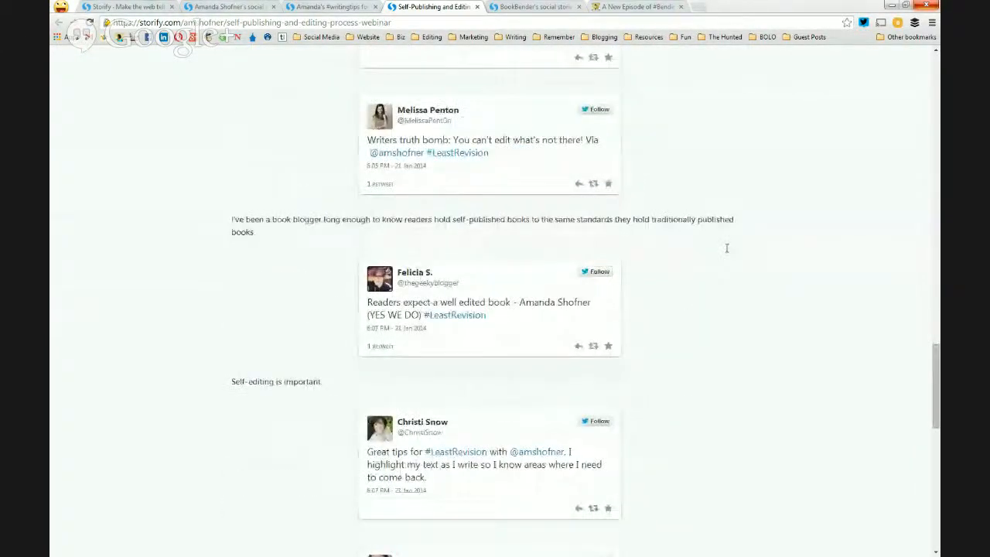
{"action": "scroll", "coordinate": [616, 191], "scroll_direction": "up", "scroll_amount": 5}
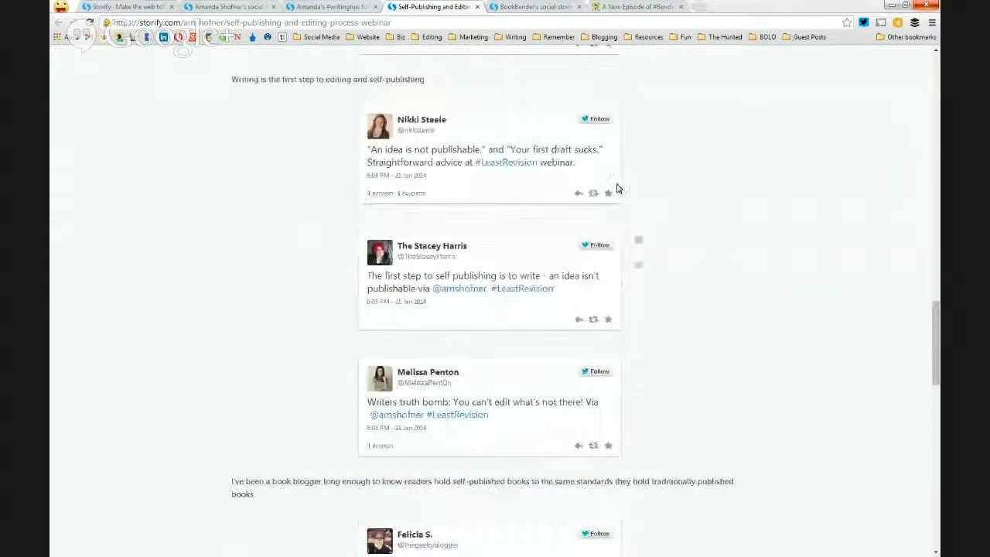
{"action": "scroll", "coordinate": [616, 190], "scroll_direction": "up", "scroll_amount": 10}
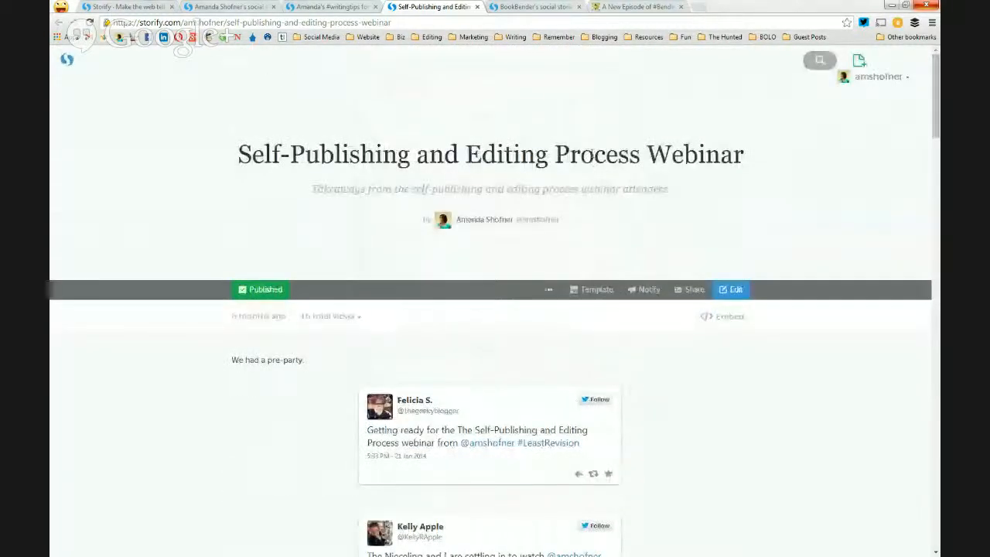
Open The Bird Saga story from the BookBender profile in a new tab and bring it into view
{"action": "left_click", "coordinate": [503, 7]}
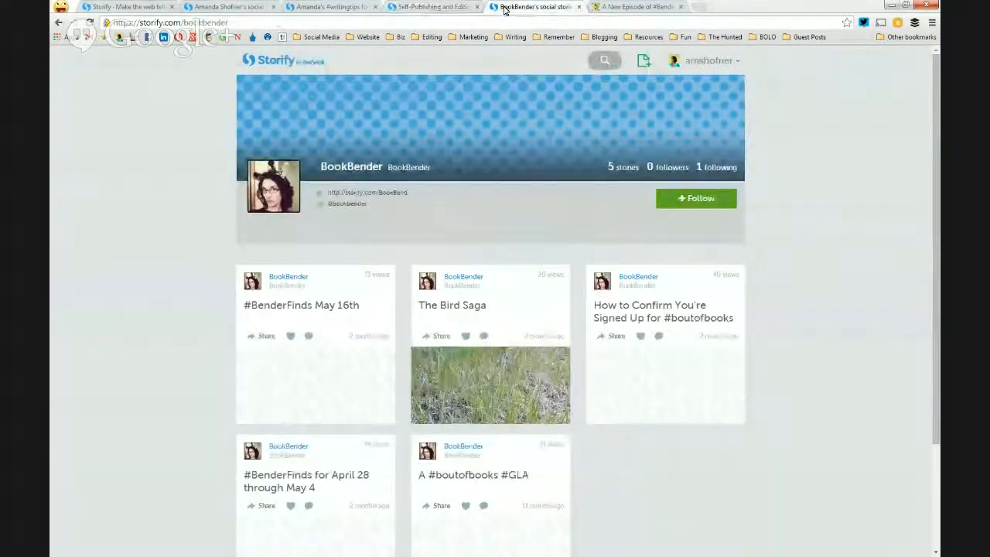
{"action": "right_click", "coordinate": [449, 311]}
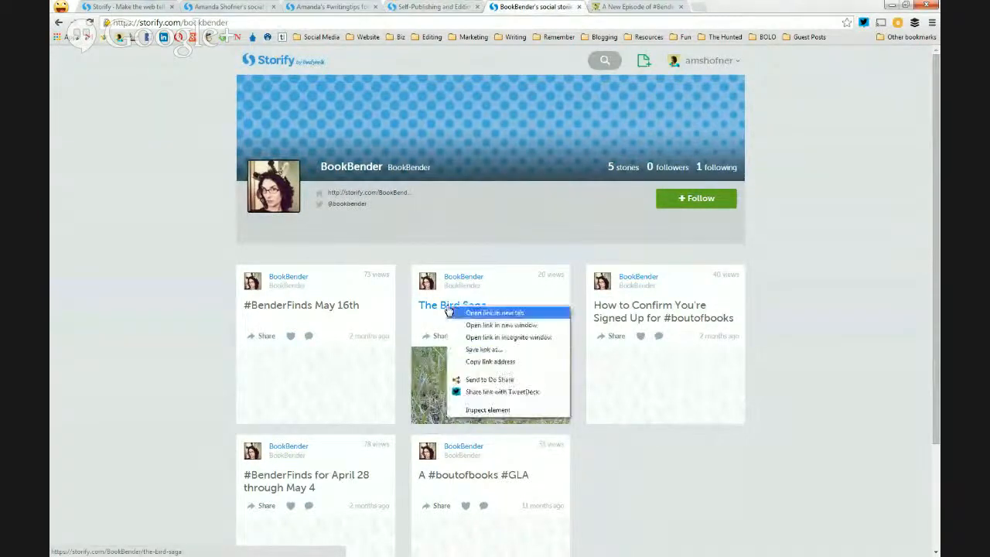
{"action": "left_click", "coordinate": [456, 314]}
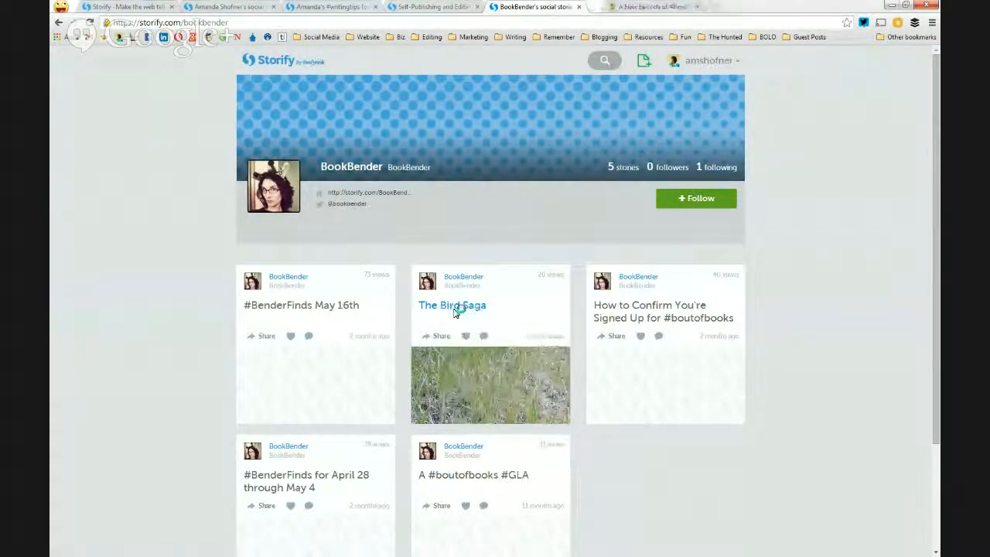
{"action": "left_click", "coordinate": [611, 6]}
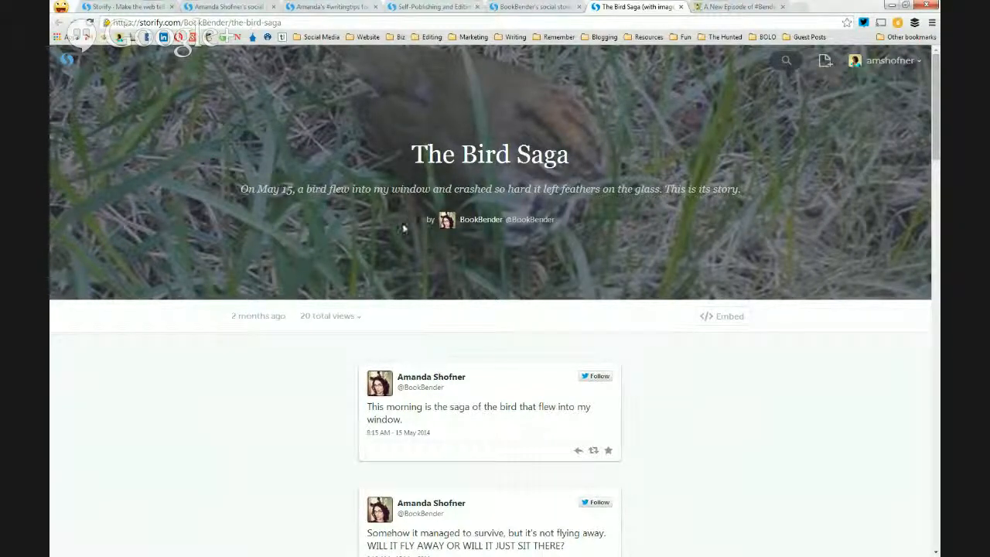
Read through The Bird Saga story's tweets and bird photo down to the closing tweet
{"action": "scroll", "coordinate": [395, 232], "scroll_direction": "down", "scroll_amount": 3}
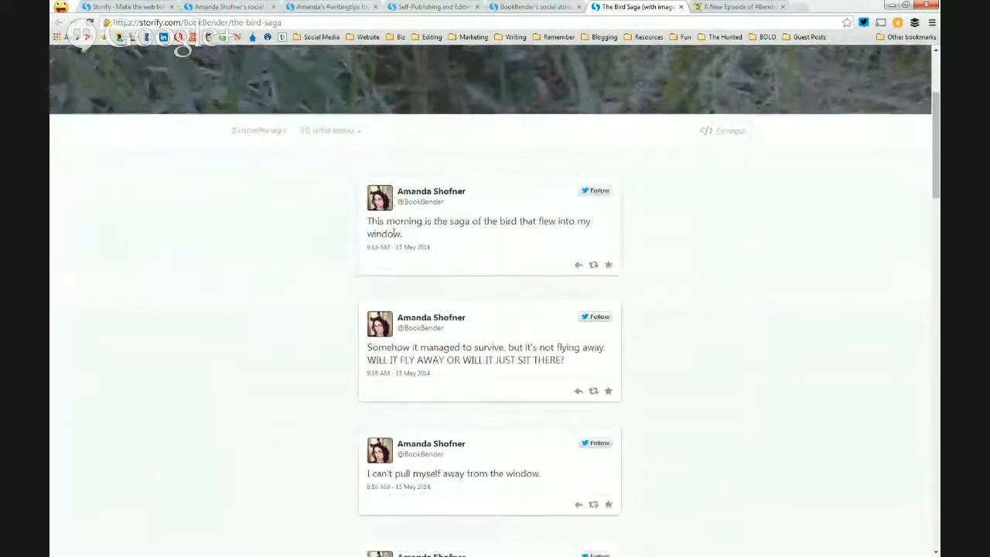
{"action": "scroll", "coordinate": [394, 233], "scroll_direction": "down", "scroll_amount": 5}
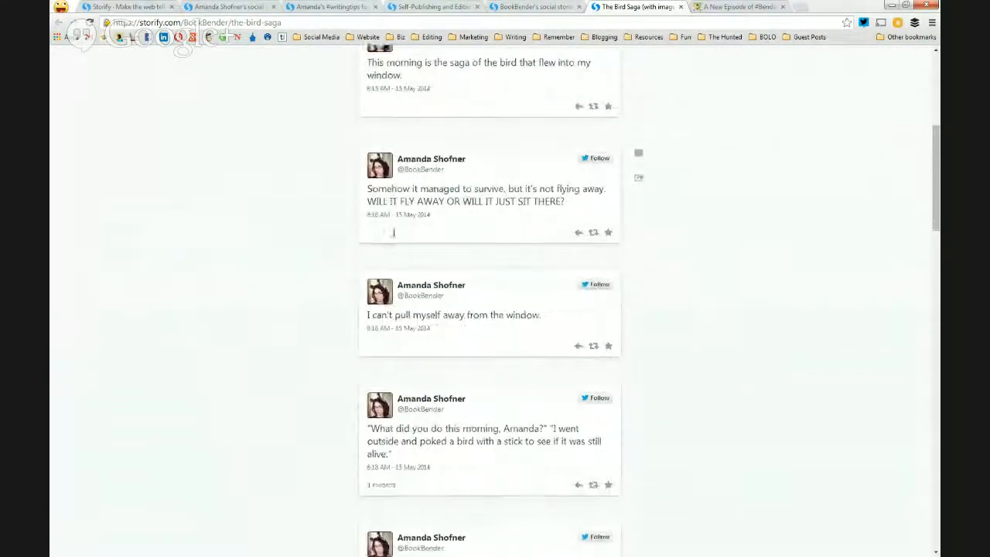
{"action": "scroll", "coordinate": [393, 237], "scroll_direction": "down", "scroll_amount": 4}
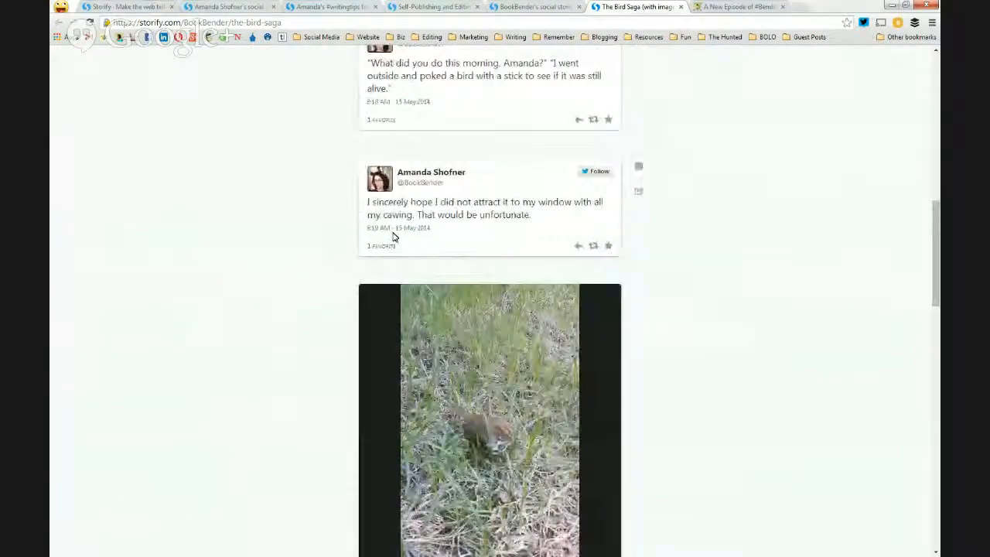
{"action": "scroll", "coordinate": [392, 236], "scroll_direction": "down", "scroll_amount": 13}
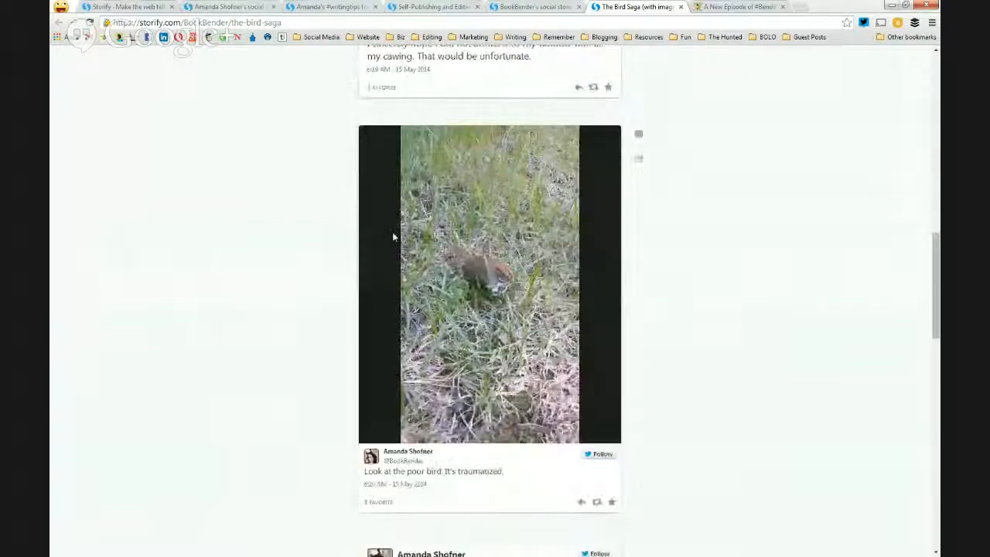
{"action": "scroll", "coordinate": [393, 236], "scroll_direction": "down", "scroll_amount": 7}
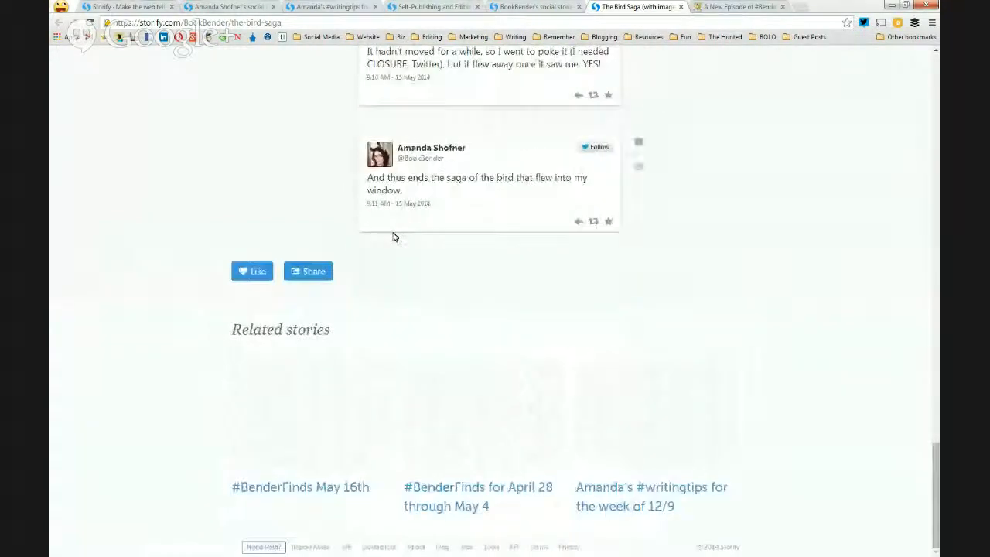
{"action": "scroll", "coordinate": [392, 236], "scroll_direction": "up", "scroll_amount": 2}
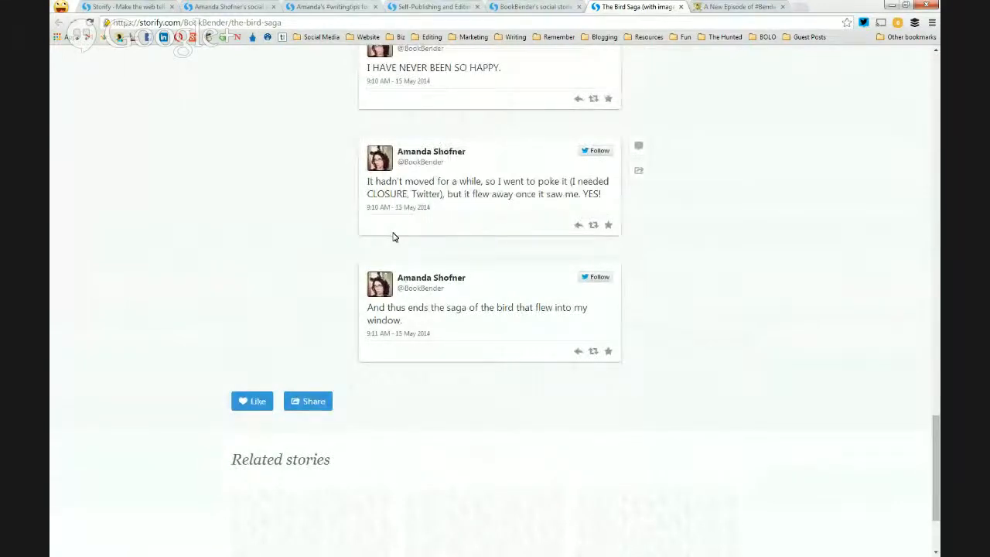
Return to the BookBender profile and open the #BenderFinds May 16th story
{"action": "left_click", "coordinate": [556, 8]}
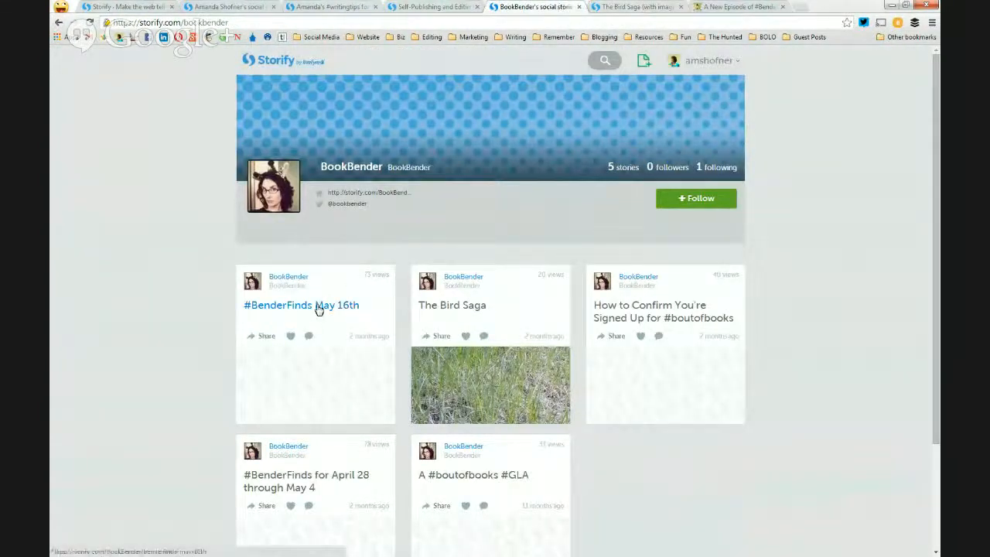
{"action": "left_click", "coordinate": [317, 307]}
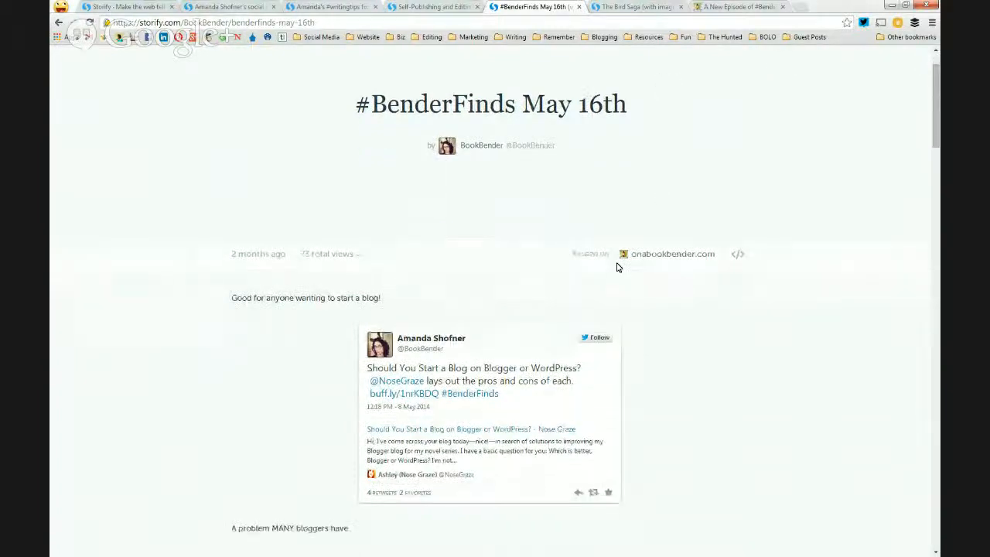
Read through the #BenderFinds May 16th story's tweets and the short comments introducing each one
{"action": "scroll", "coordinate": [616, 268], "scroll_direction": "down", "scroll_amount": 2}
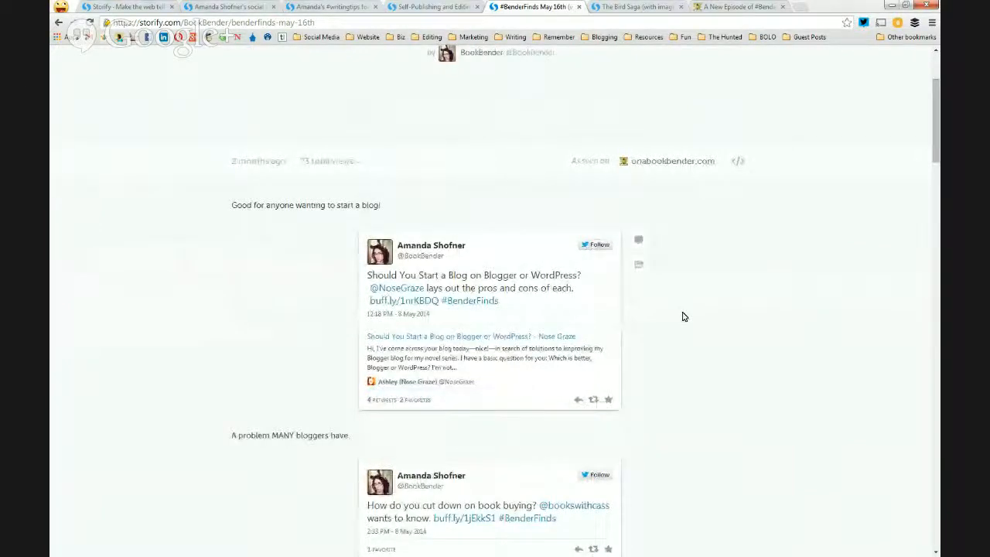
{"action": "scroll", "coordinate": [683, 316], "scroll_direction": "down", "scroll_amount": 5}
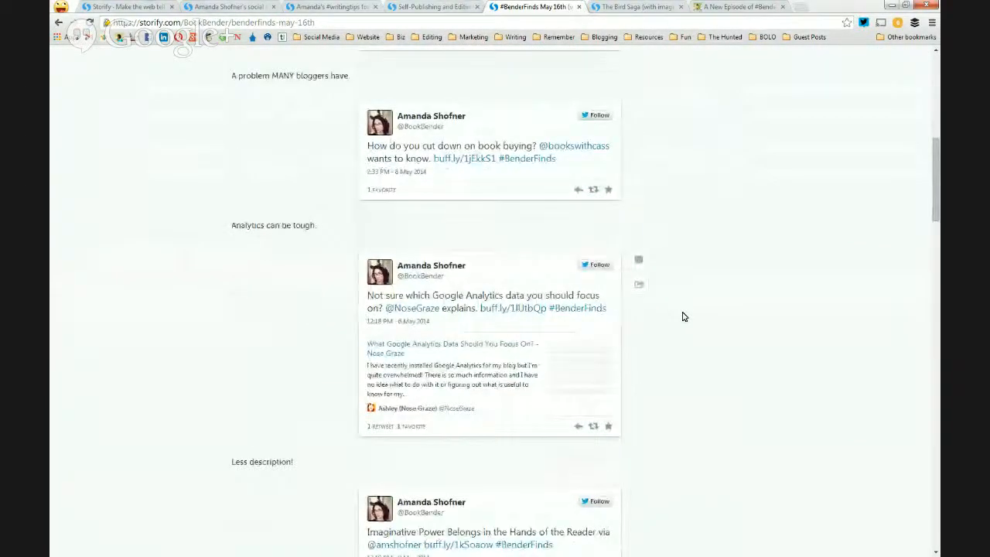
{"action": "scroll", "coordinate": [683, 317], "scroll_direction": "down", "scroll_amount": 3}
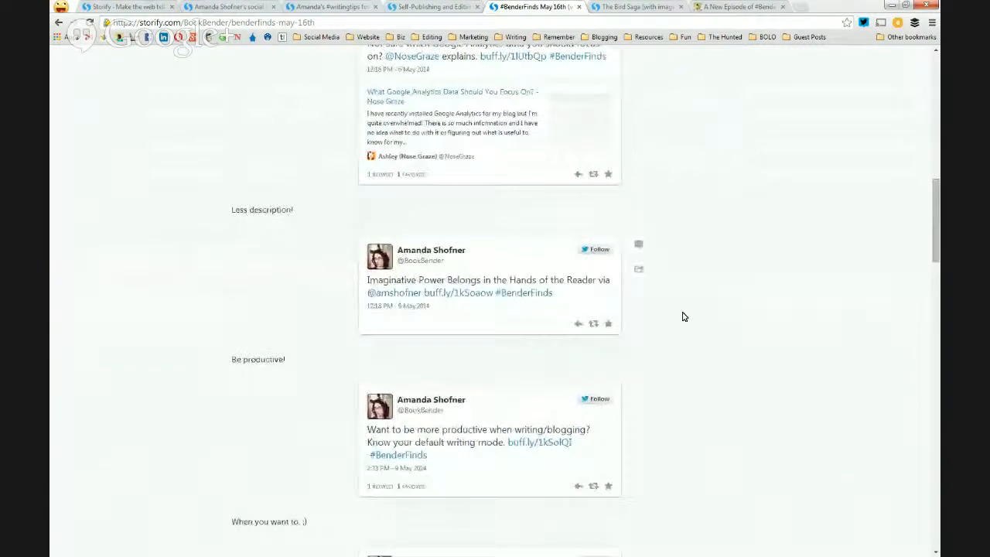
{"action": "scroll", "coordinate": [684, 316], "scroll_direction": "down", "scroll_amount": 2}
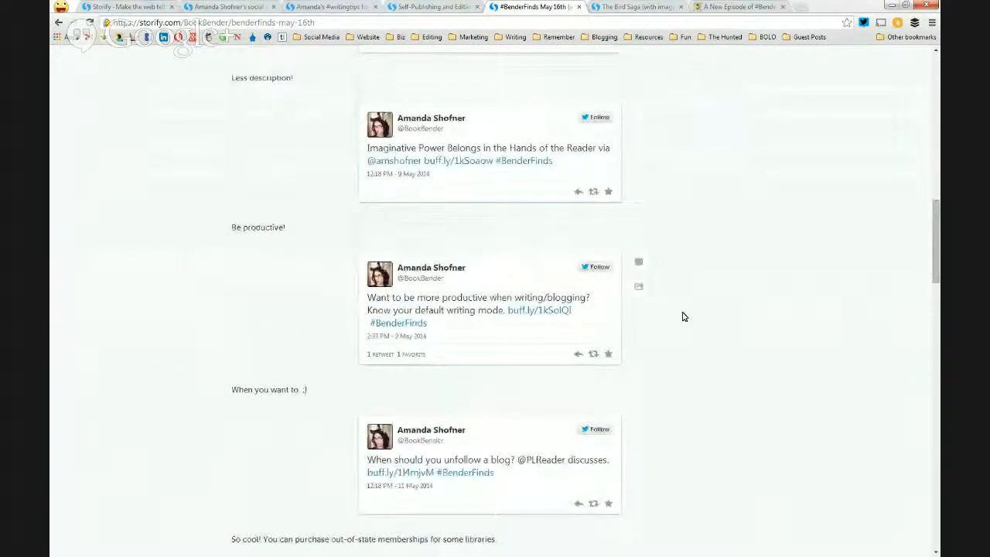
{"action": "scroll", "coordinate": [684, 316], "scroll_direction": "down", "scroll_amount": 4}
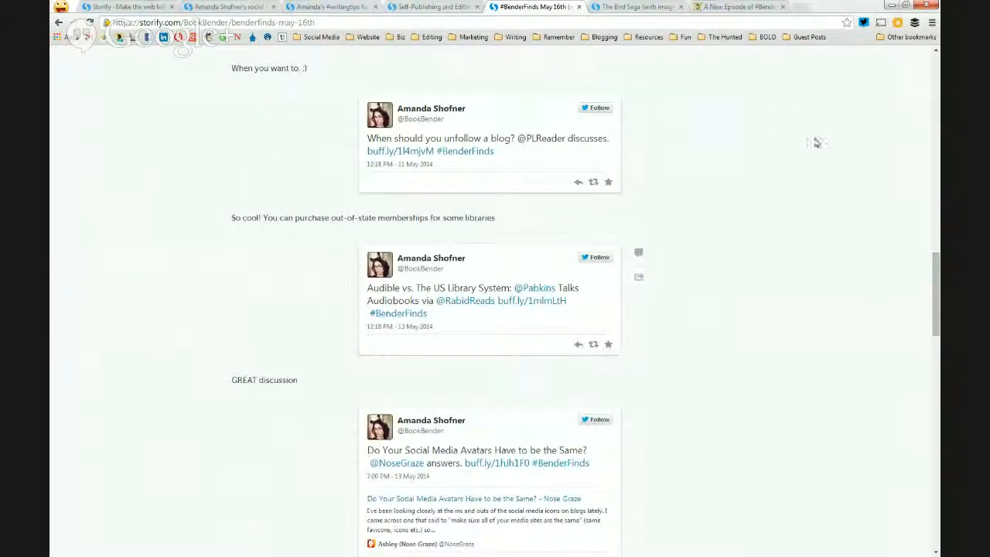
Examine the On a Book Bender blog post "A New Episode of #BenderFinds!" and its embedded Storify story
{"action": "left_click", "coordinate": [734, 6]}
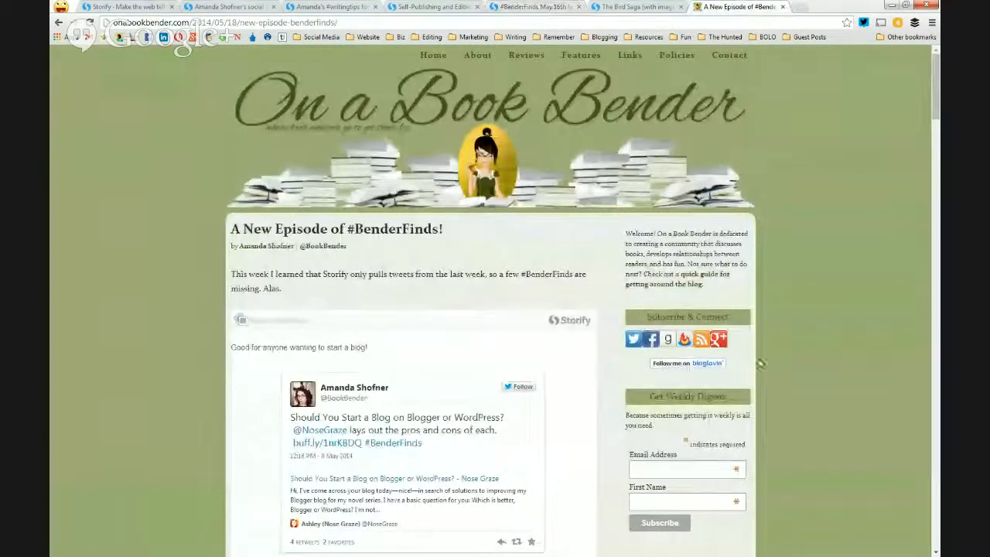
{"action": "scroll", "coordinate": [761, 374], "scroll_direction": "down", "scroll_amount": 1}
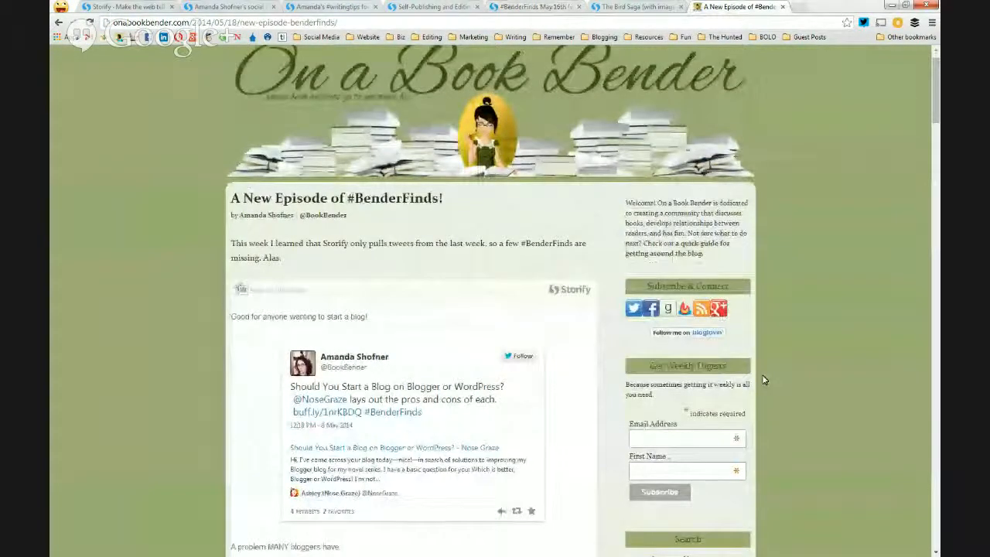
{"action": "scroll", "coordinate": [761, 379], "scroll_direction": "down", "scroll_amount": 1}
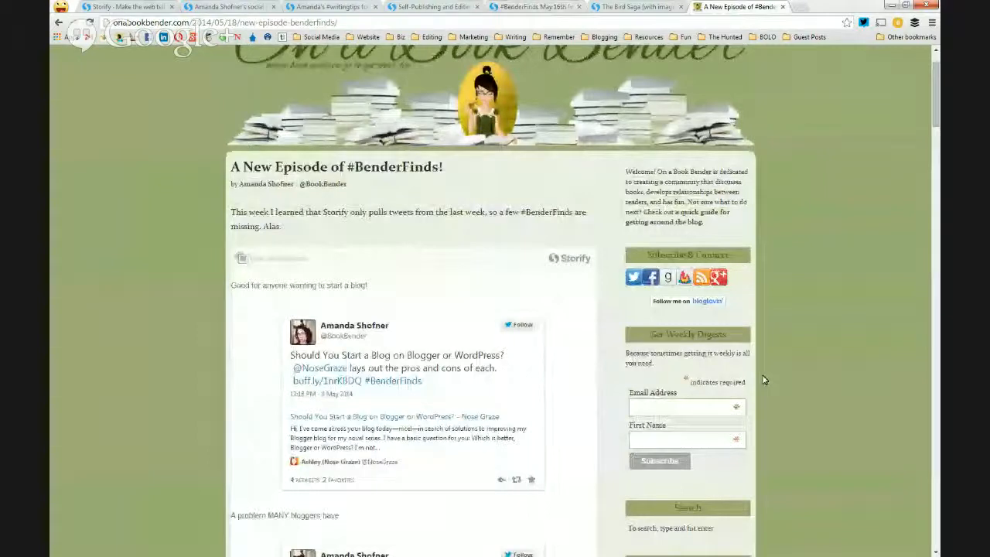
{"action": "scroll", "coordinate": [763, 379], "scroll_direction": "down", "scroll_amount": 5}
{"action": "scroll", "coordinate": [763, 379], "scroll_direction": "up", "scroll_amount": 6}
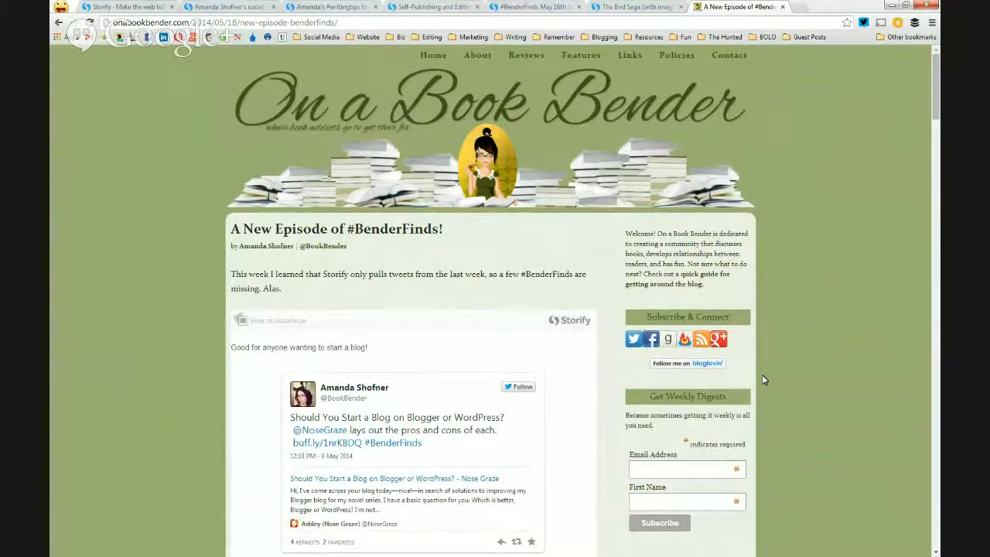
Return to the amshofner Storify profile and create a new story titled "The Adventures of #wsidekick"
{"action": "left_click", "coordinate": [250, 8]}
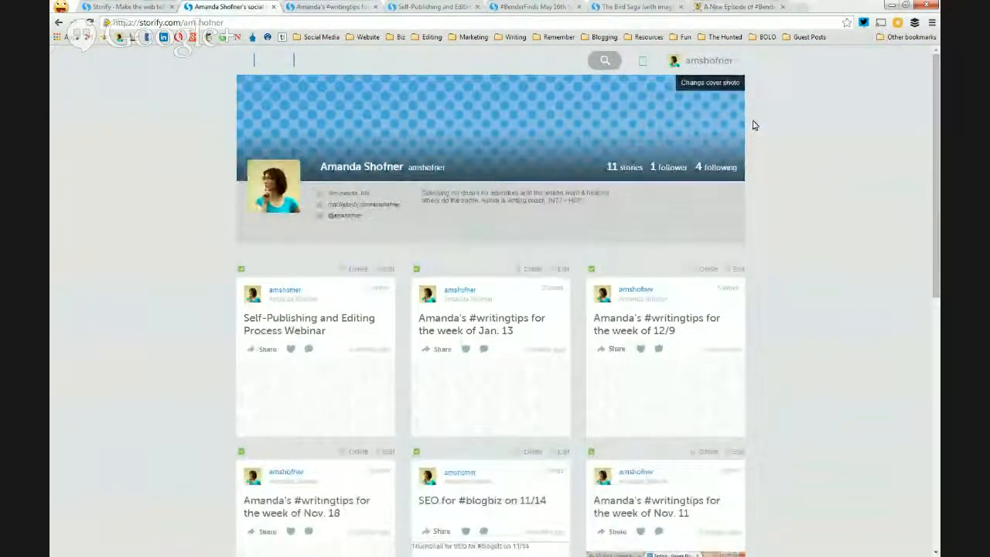
{"action": "left_click", "coordinate": [646, 69]}
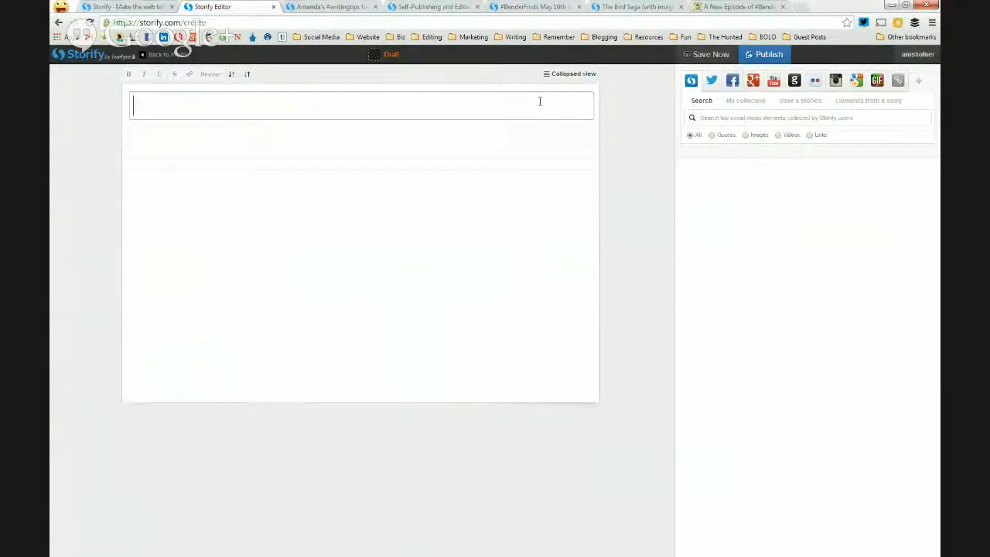
{"action": "type", "text": "T"}
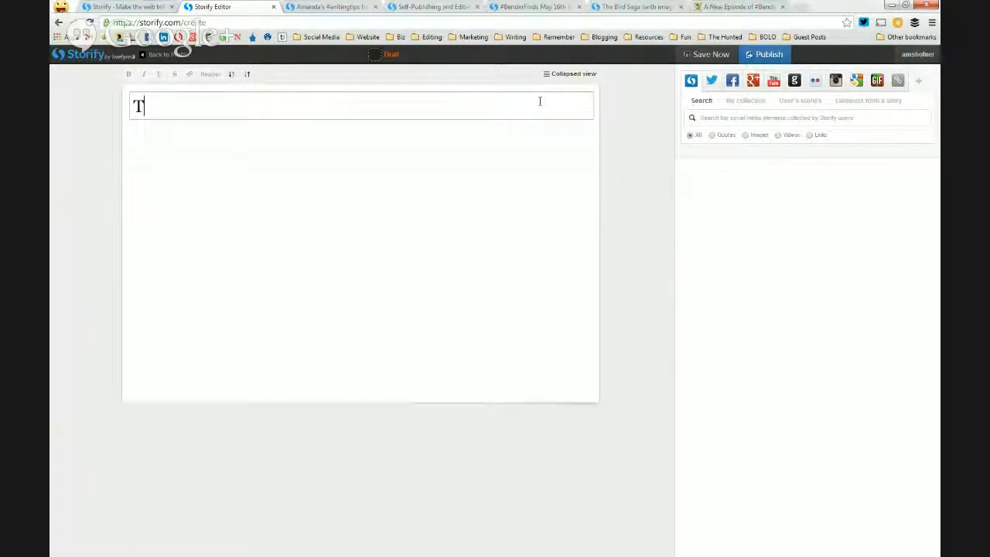
{"action": "type", "text": "he Adventures of #"}
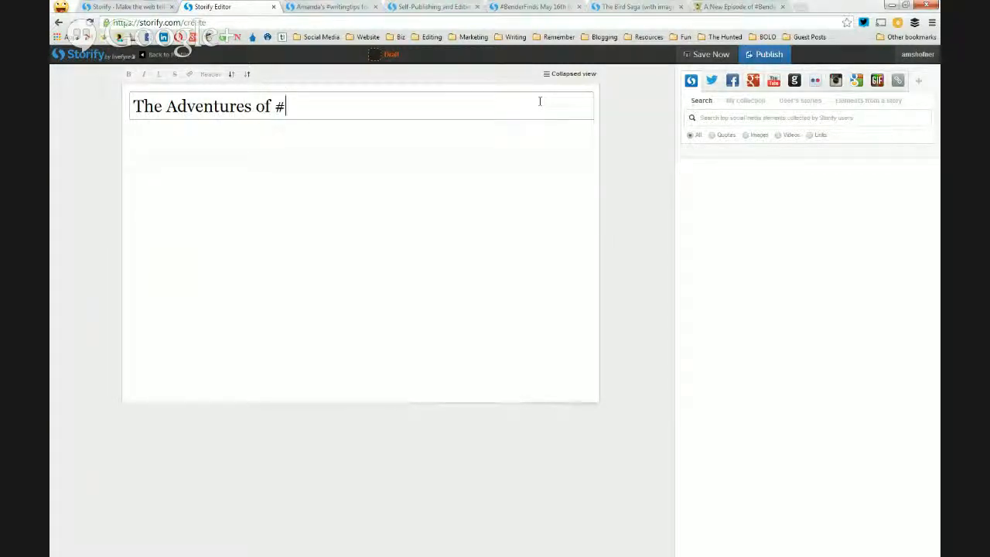
{"action": "type", "text": "wsidekick"}
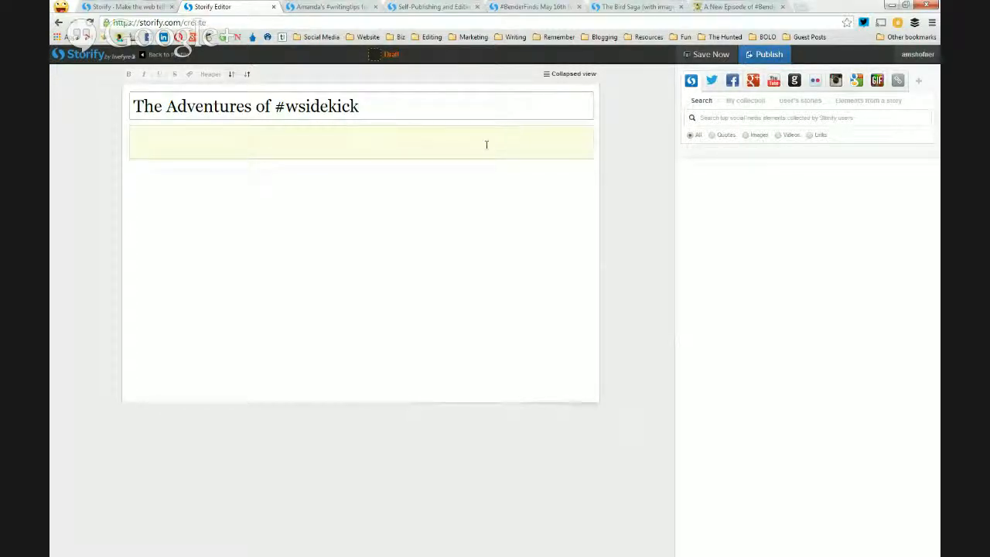
Add the story description "An example Storify for the mini-Bloggiesta challenge."
{"action": "left_click", "coordinate": [486, 144]}
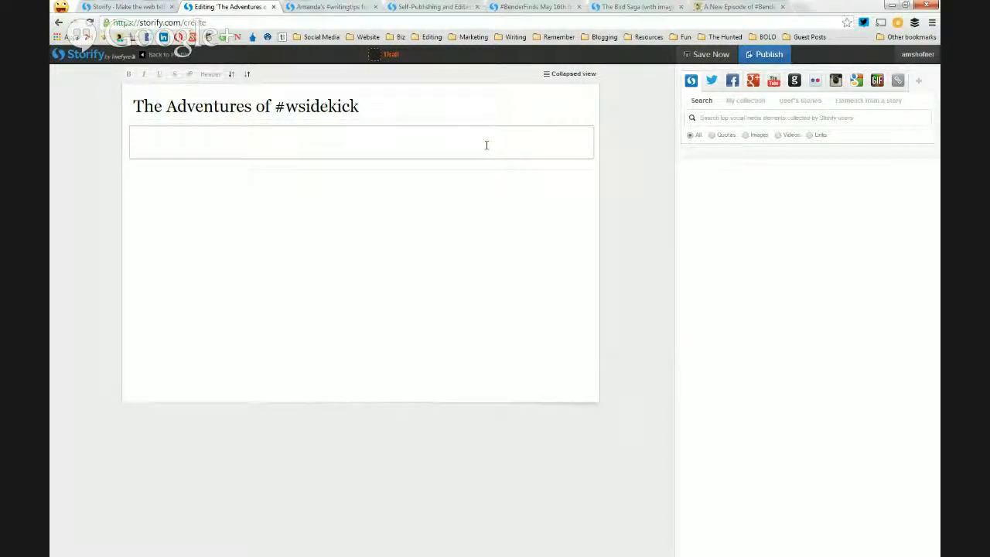
{"action": "type", "text": "An example Storify "}
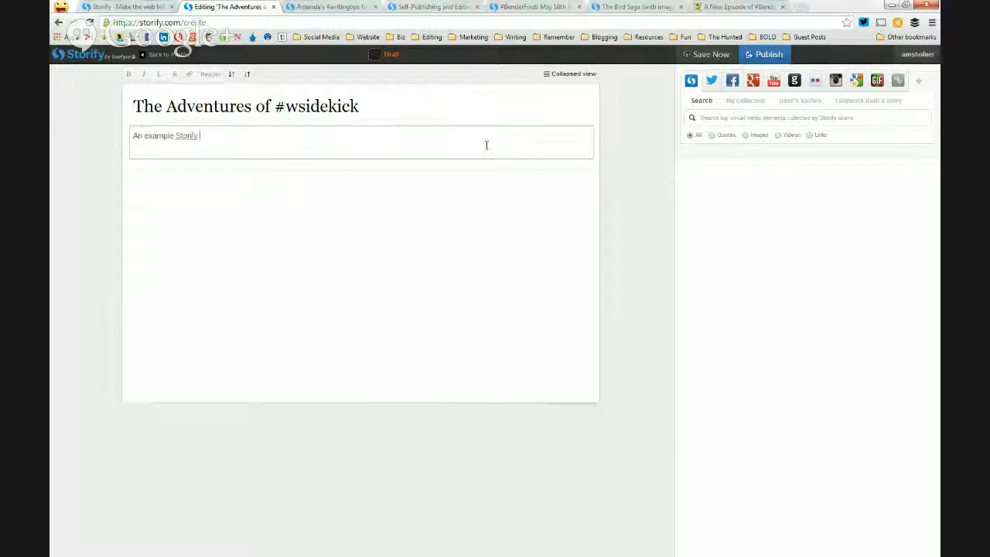
{"action": "type", "text": "for the mini-Bloggiesta chall"}
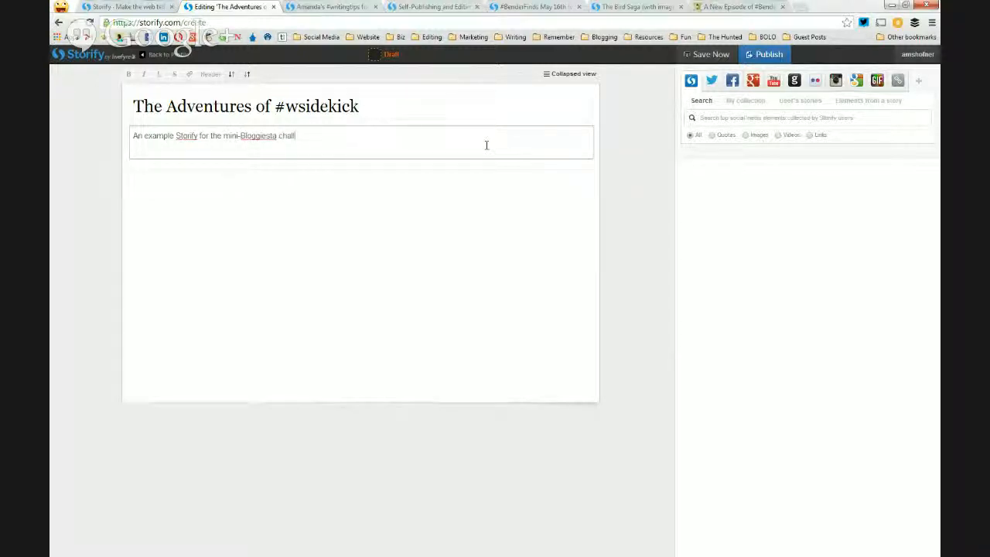
{"action": "type", "text": "enge."}
Look at the Facebook and Google+ content sources and switch to the Twitter source
{"action": "left_click", "coordinate": [733, 81]}
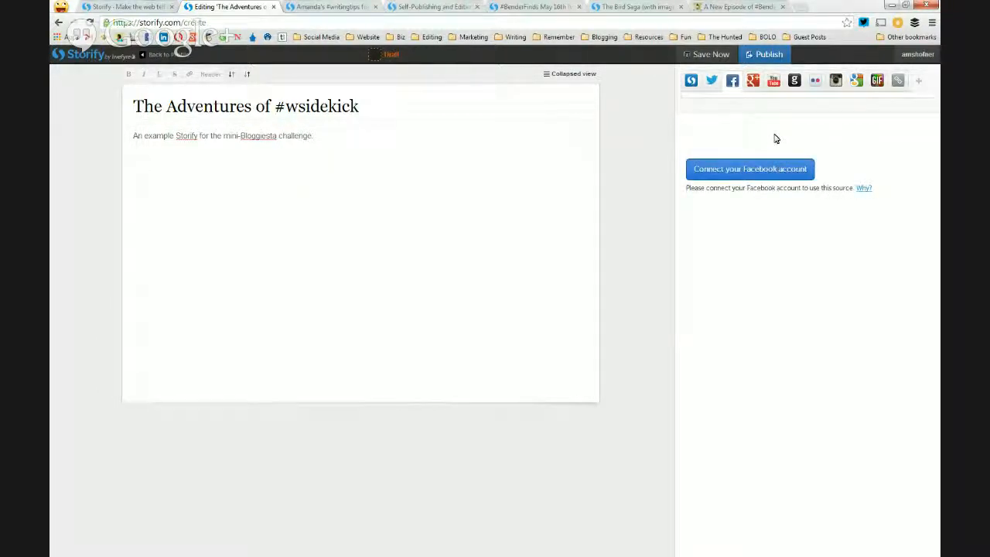
{"action": "left_click", "coordinate": [753, 84]}
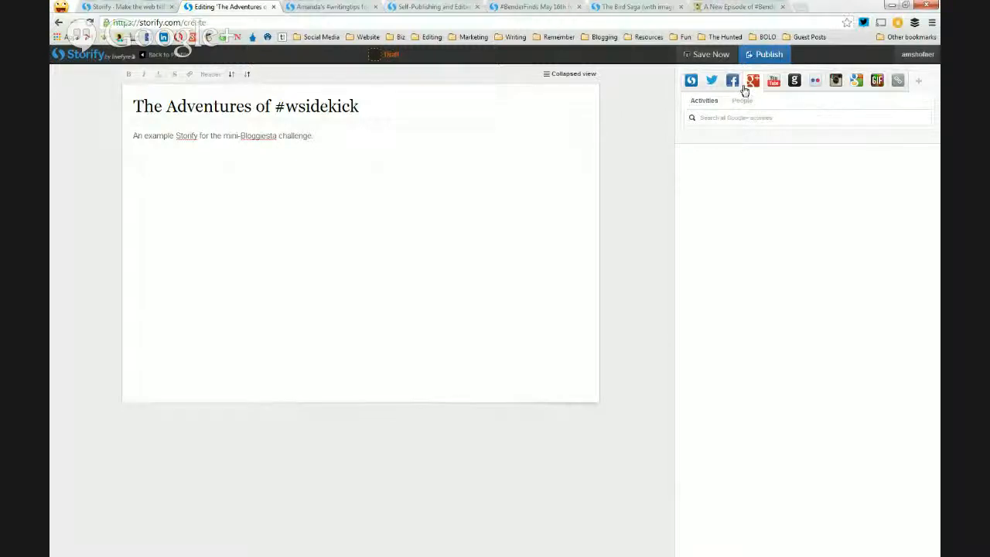
{"action": "left_click", "coordinate": [711, 82]}
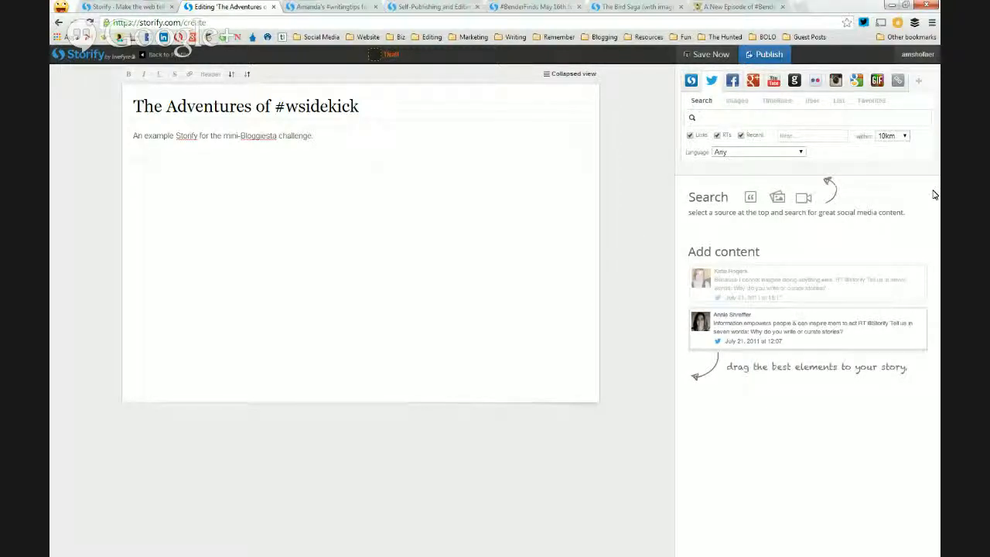
Find a single Twitter user's tweets by entering the story author's own Twitter username
{"action": "left_click", "coordinate": [813, 101]}
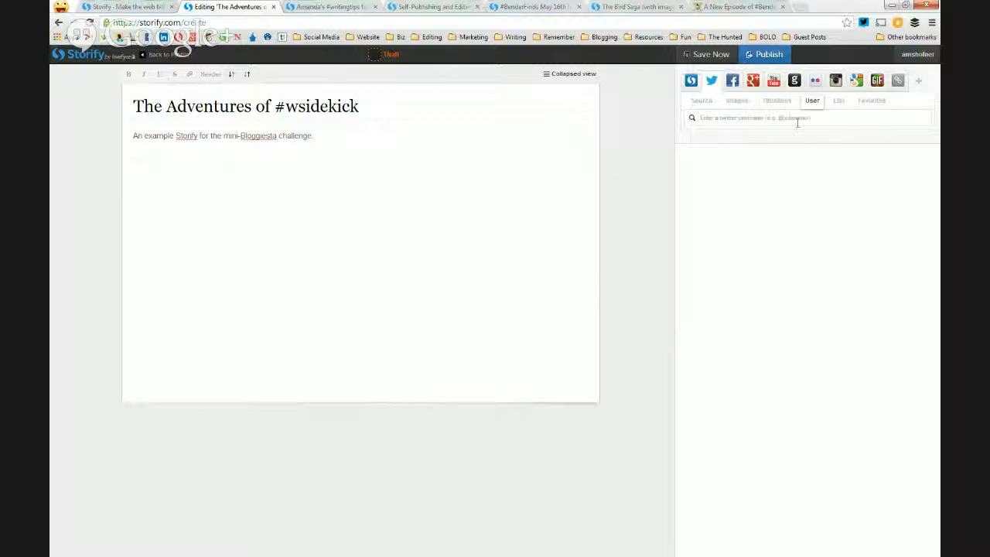
{"action": "left_click", "coordinate": [797, 123]}
{"action": "type", "text": "@amsholner"}
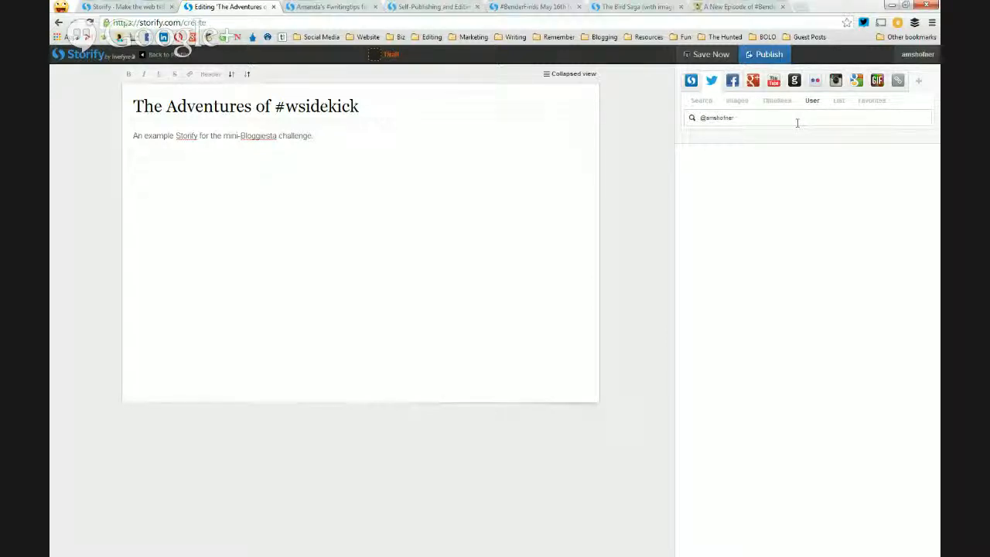
{"action": "key", "text": "Return"}
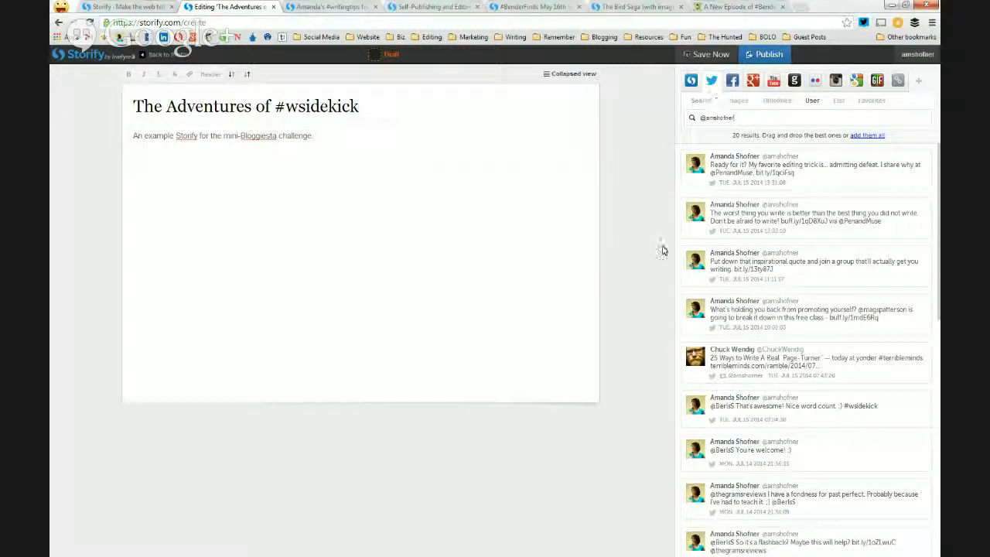
Check the Twitter image search options, and search all tweets for #wsidekick
{"action": "left_click", "coordinate": [738, 100]}
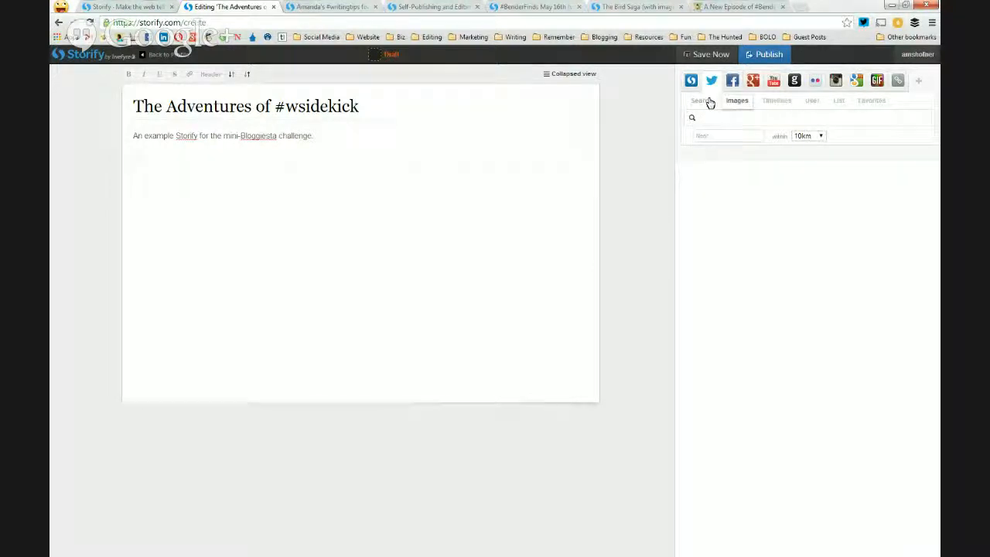
{"action": "left_click", "coordinate": [709, 101]}
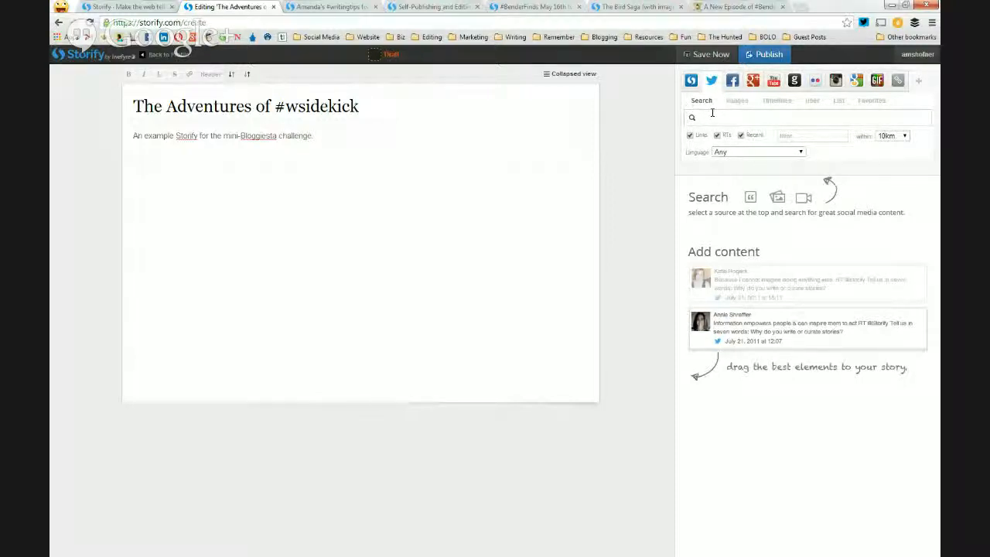
{"action": "type", "text": "#wsidekick"}
{"action": "key", "text": "Return"}
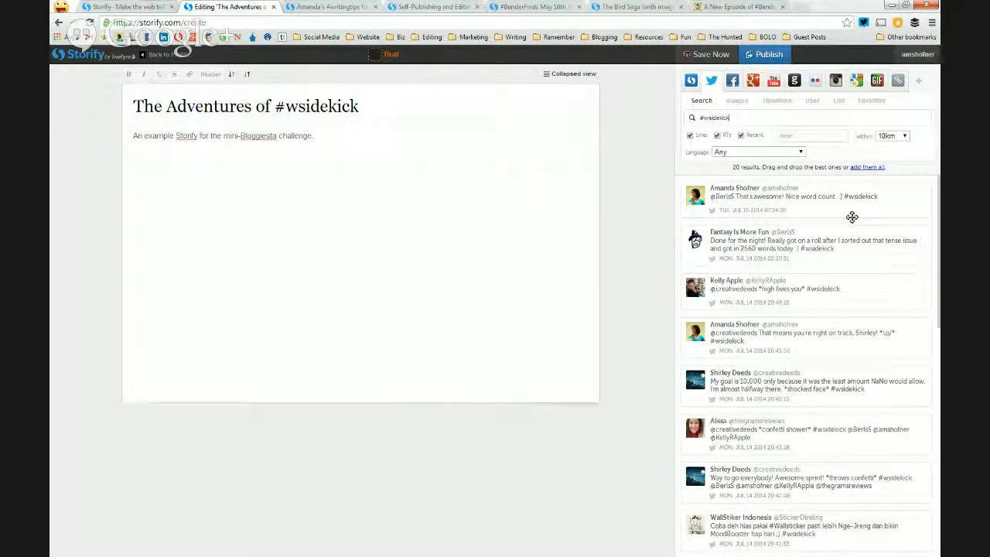
Browse the #wsidekick tweets, loading two more batches of results to reach older ones
{"action": "scroll", "coordinate": [851, 217], "scroll_direction": "down", "scroll_amount": 10}
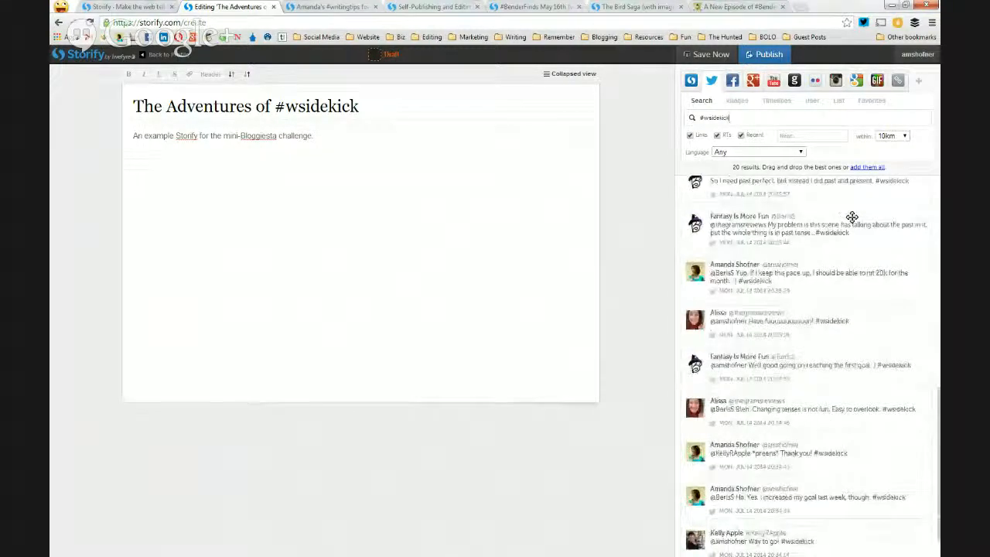
{"action": "left_click", "coordinate": [751, 538]}
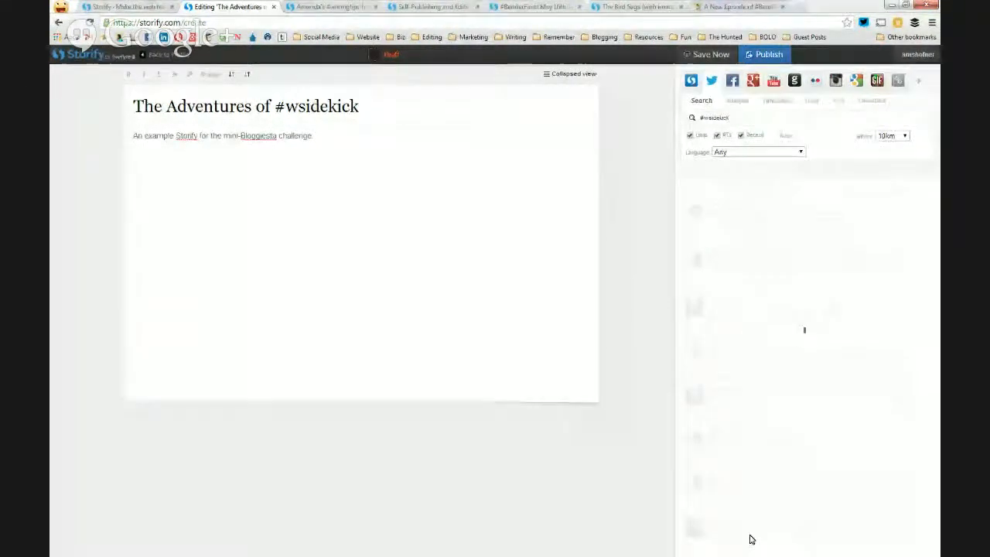
{"action": "scroll", "coordinate": [788, 457], "scroll_direction": "down", "scroll_amount": 1}
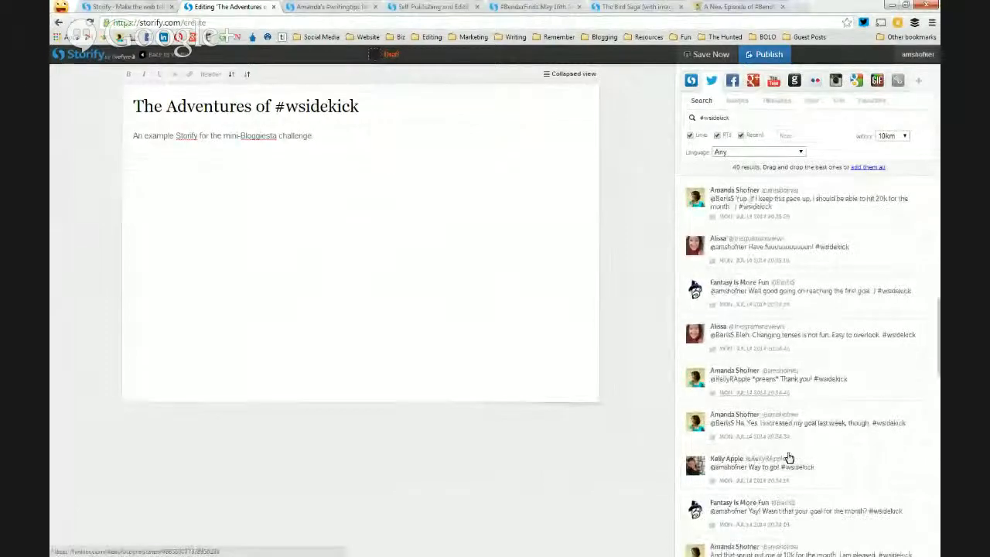
{"action": "scroll", "coordinate": [788, 458], "scroll_direction": "down", "scroll_amount": 3}
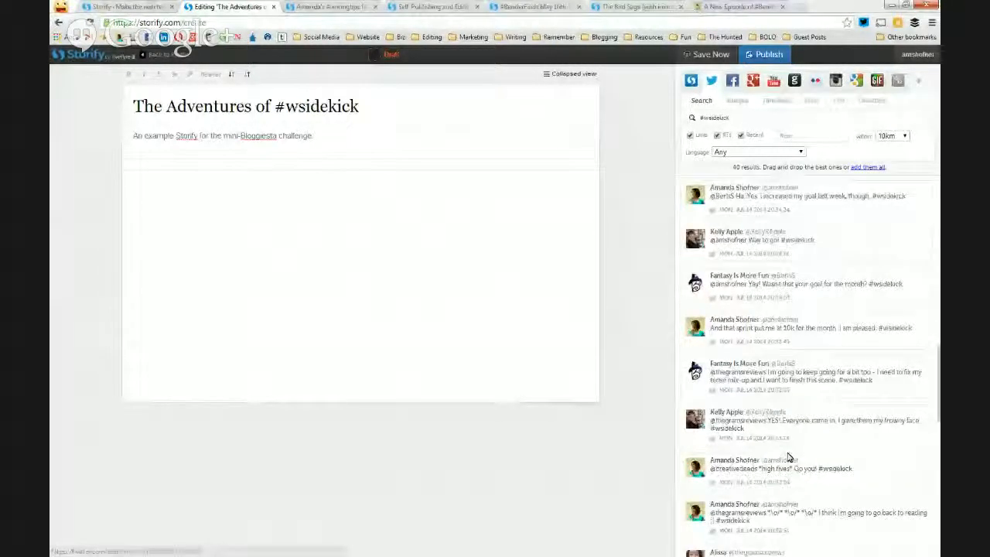
{"action": "scroll", "coordinate": [789, 457], "scroll_direction": "down", "scroll_amount": 1}
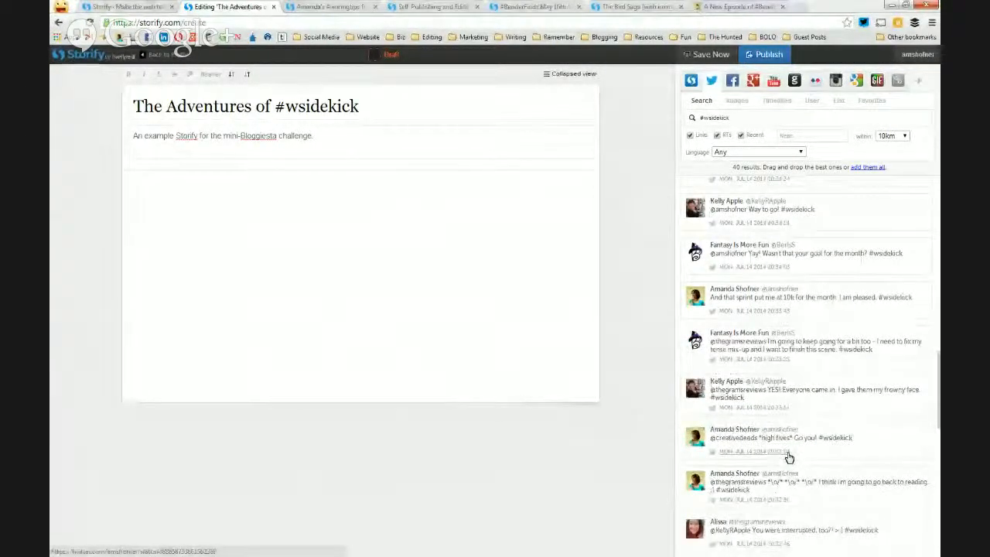
{"action": "scroll", "coordinate": [789, 458], "scroll_direction": "down", "scroll_amount": 3}
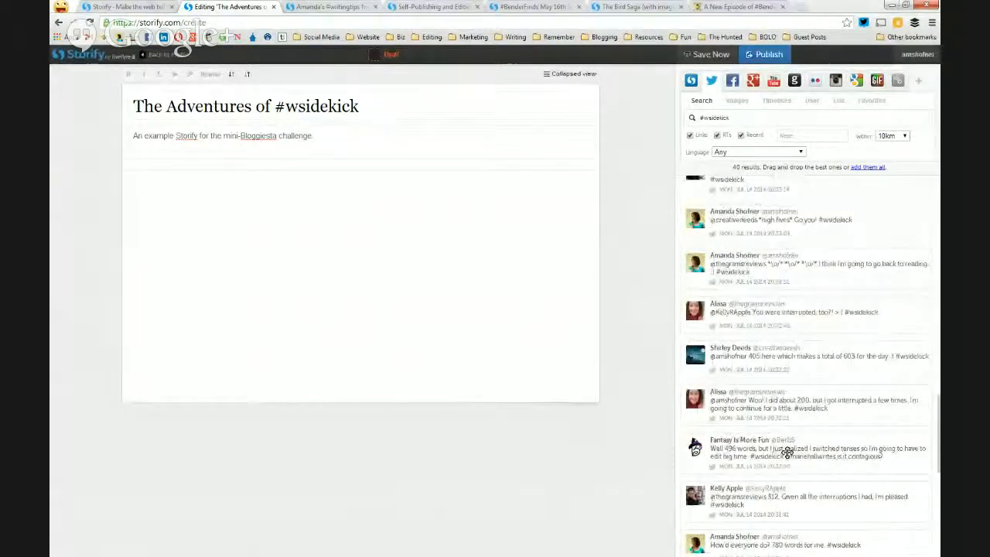
{"action": "scroll", "coordinate": [789, 456], "scroll_direction": "down", "scroll_amount": 3}
{"action": "scroll", "coordinate": [786, 455], "scroll_direction": "down", "scroll_amount": 5}
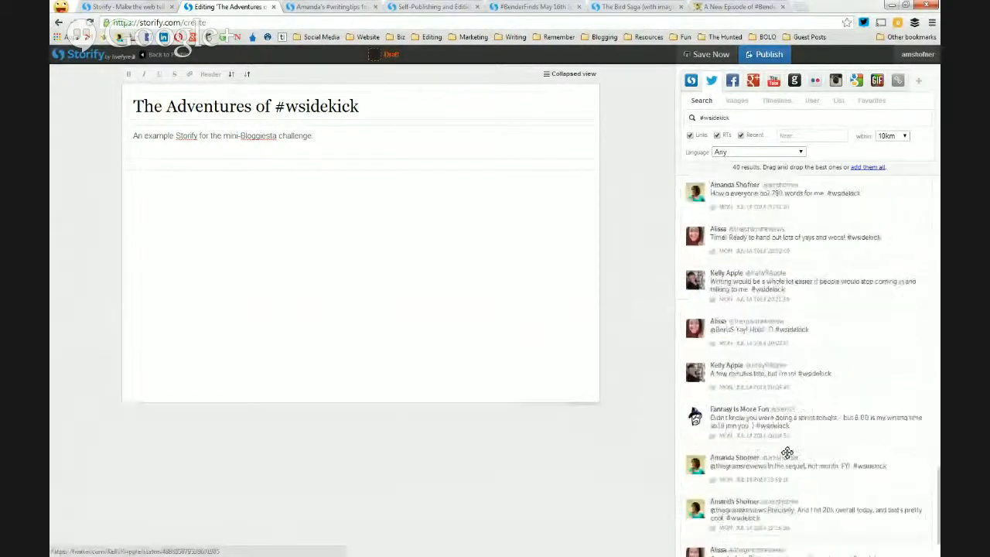
{"action": "left_click", "coordinate": [735, 545]}
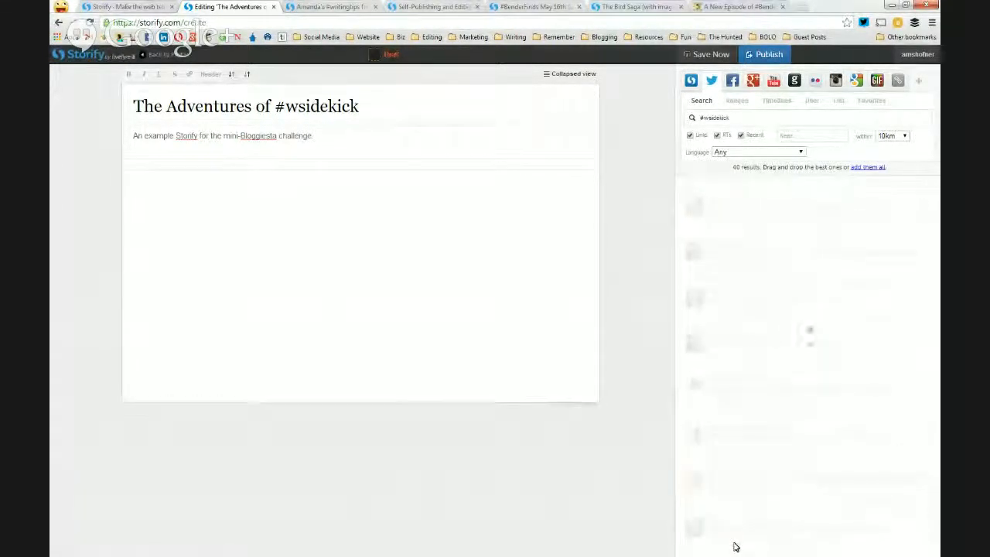
{"action": "scroll", "coordinate": [828, 350], "scroll_direction": "down", "scroll_amount": 3}
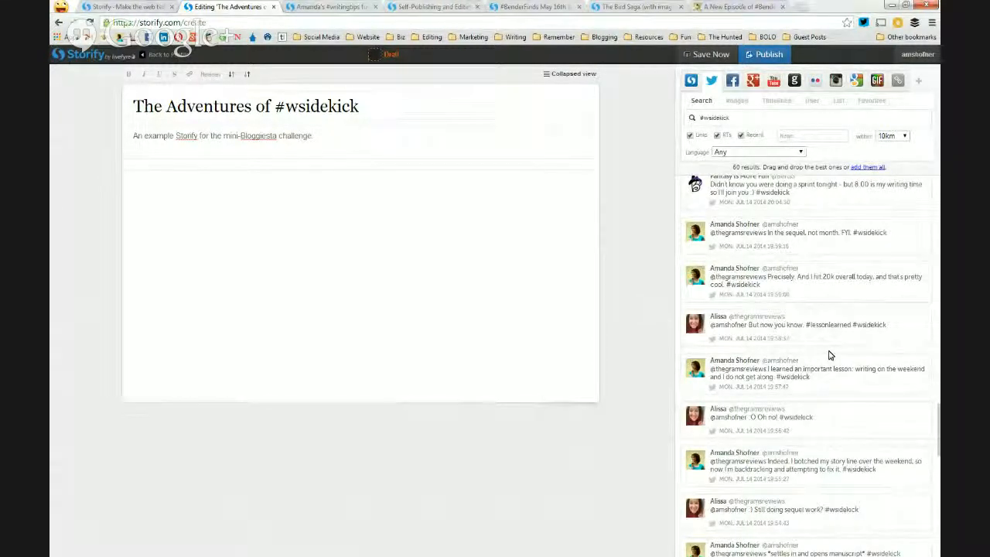
Add the "10 mins until sprint time!" tweet to the story and insert the text "We love our writing sprints!" above it
{"action": "scroll", "coordinate": [828, 355], "scroll_direction": "down", "scroll_amount": 2}
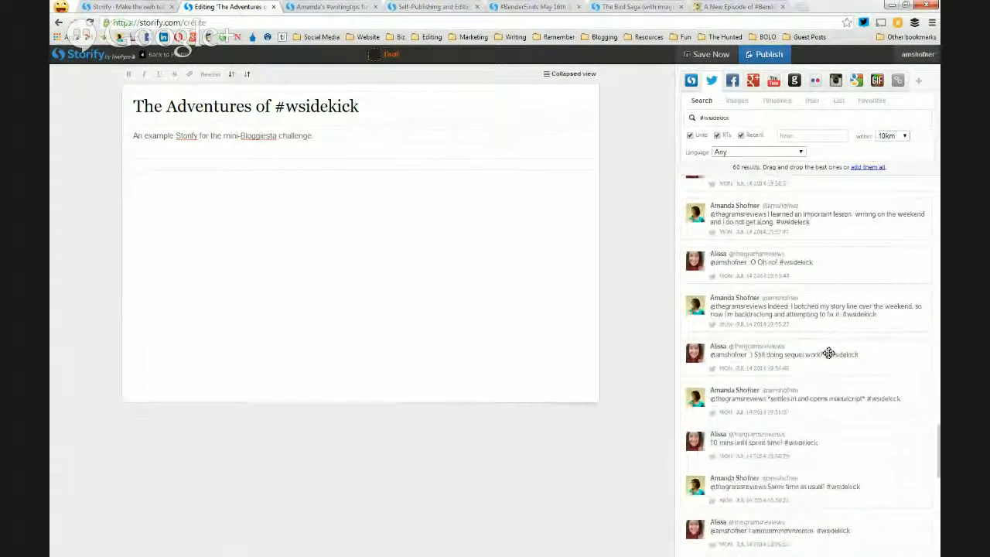
{"action": "left_click_drag", "start_coordinate": [812, 444], "coordinate": [345, 285]}
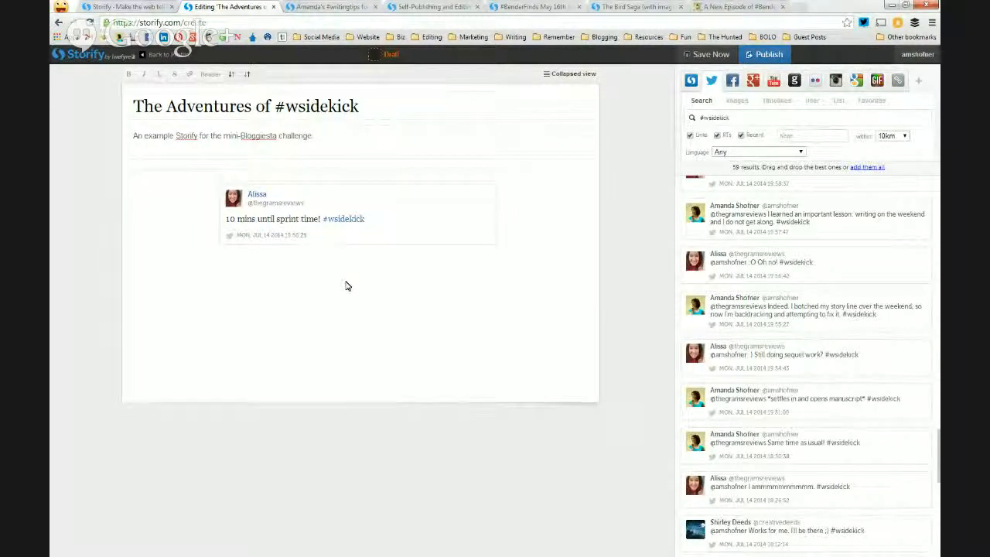
{"action": "left_click", "coordinate": [263, 179]}
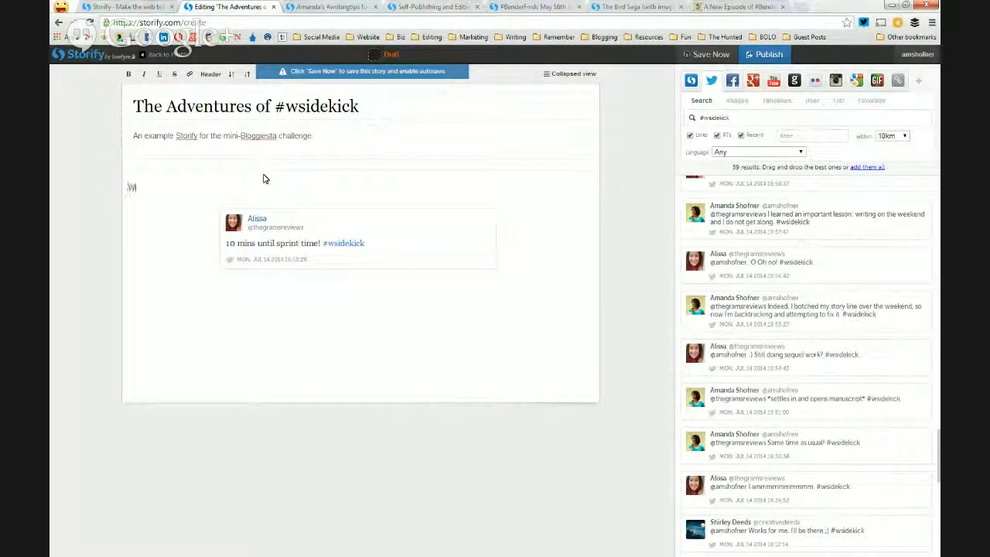
{"action": "type", "text": "We lovi our writing sprints!"}
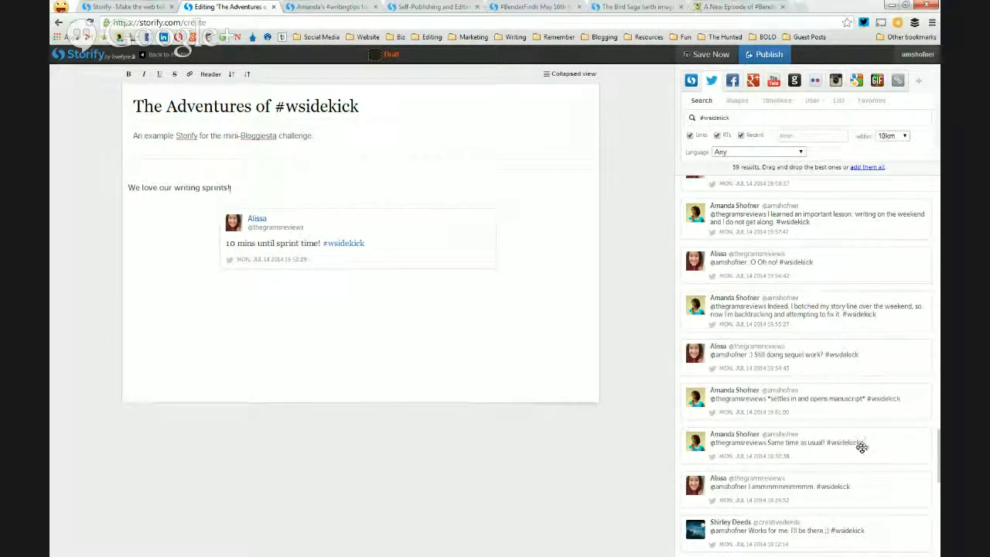
Append the "*settles in and opens manuscript*" tweet and the "Didn't know you were doing a sprint tonight" tweet to the story
{"action": "left_click_drag", "start_coordinate": [859, 404], "coordinate": [419, 338]}
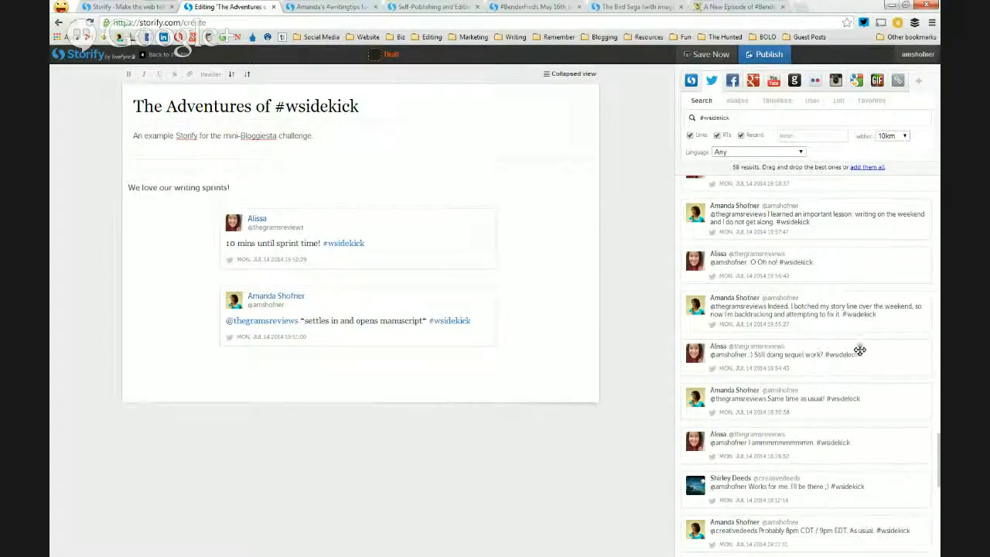
{"action": "scroll", "coordinate": [860, 357], "scroll_direction": "up", "scroll_amount": 3}
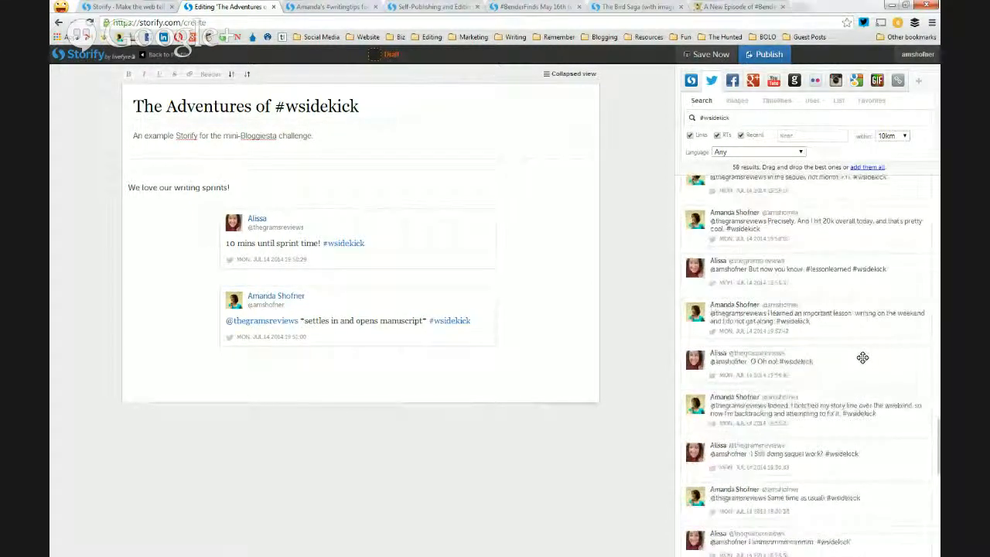
{"action": "scroll", "coordinate": [862, 357], "scroll_direction": "up", "scroll_amount": 4}
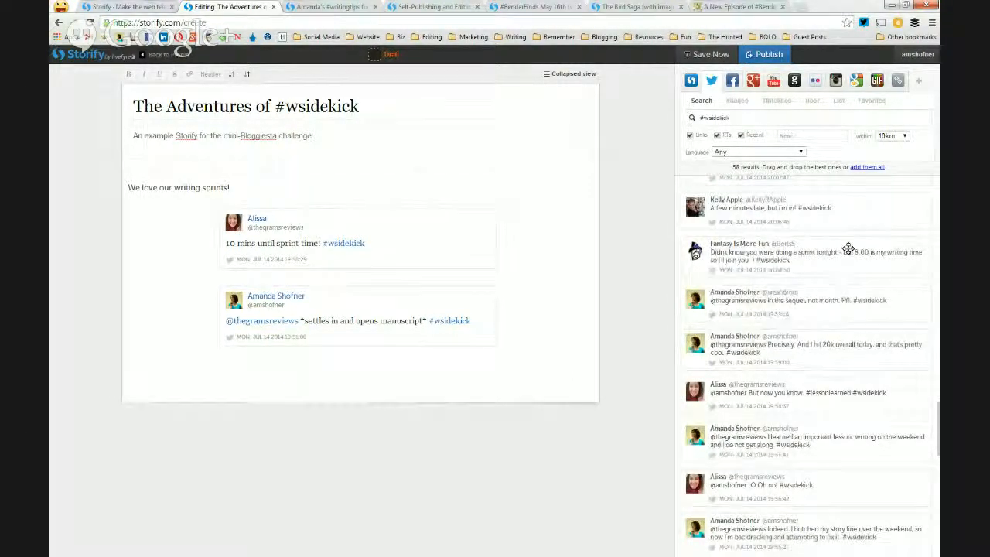
{"action": "left_click_drag", "start_coordinate": [835, 252], "coordinate": [405, 387]}
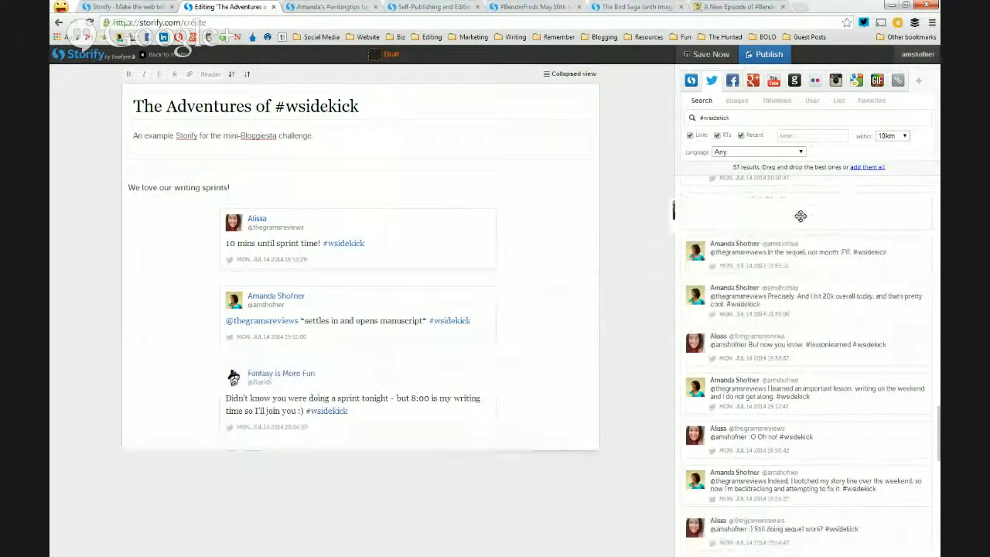
Add the "A few minutes late, but i'm in!" tweet at the story's end and place the "Yay! Hola!" tweet directly before it
{"action": "left_click_drag", "start_coordinate": [801, 216], "coordinate": [402, 465]}
{"action": "scroll", "coordinate": [811, 348], "scroll_direction": "up", "scroll_amount": 2}
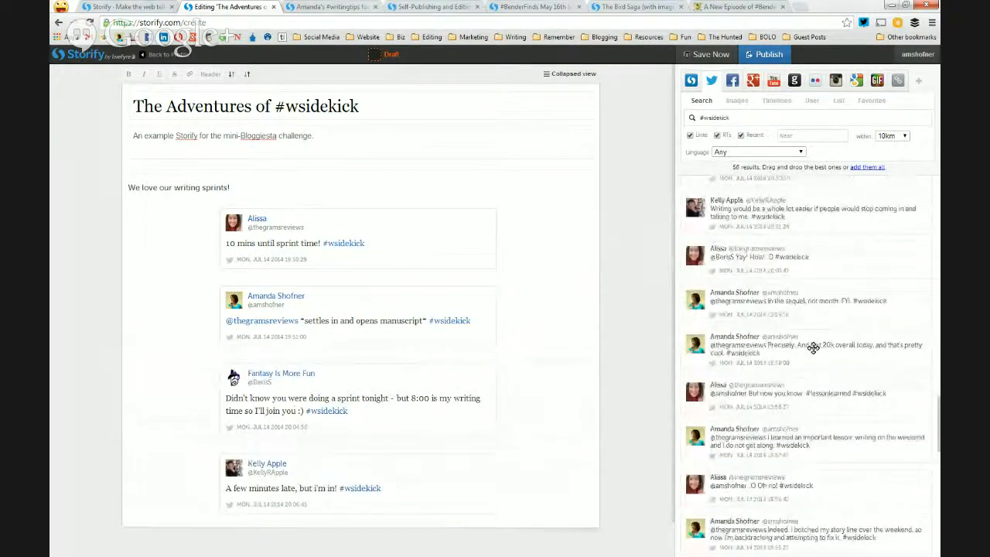
{"action": "left_click_drag", "start_coordinate": [869, 258], "coordinate": [457, 412]}
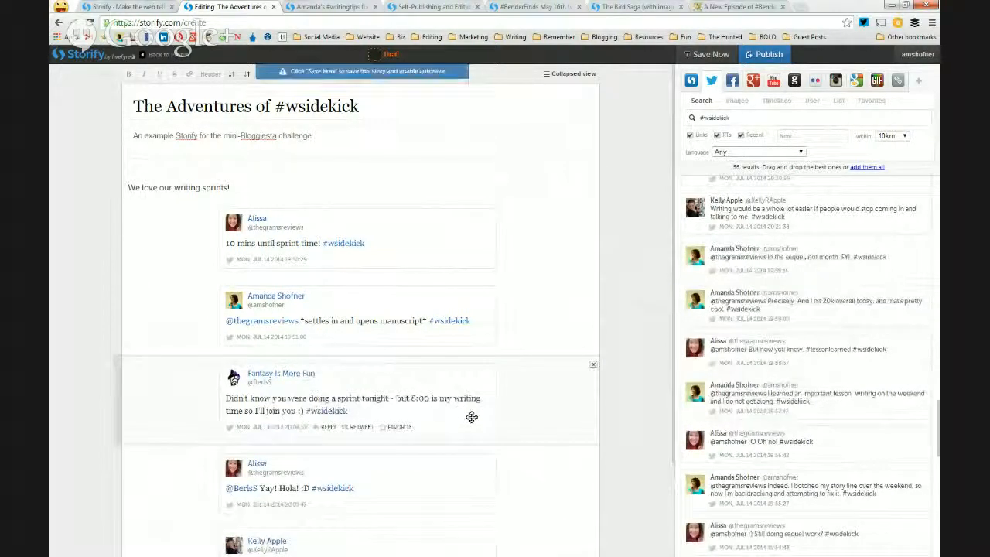
Insert the text "Surprise!" above the "Didn't know you were doing a sprint tonight" tweet
{"action": "scroll", "coordinate": [469, 403], "scroll_direction": "down", "scroll_amount": 3}
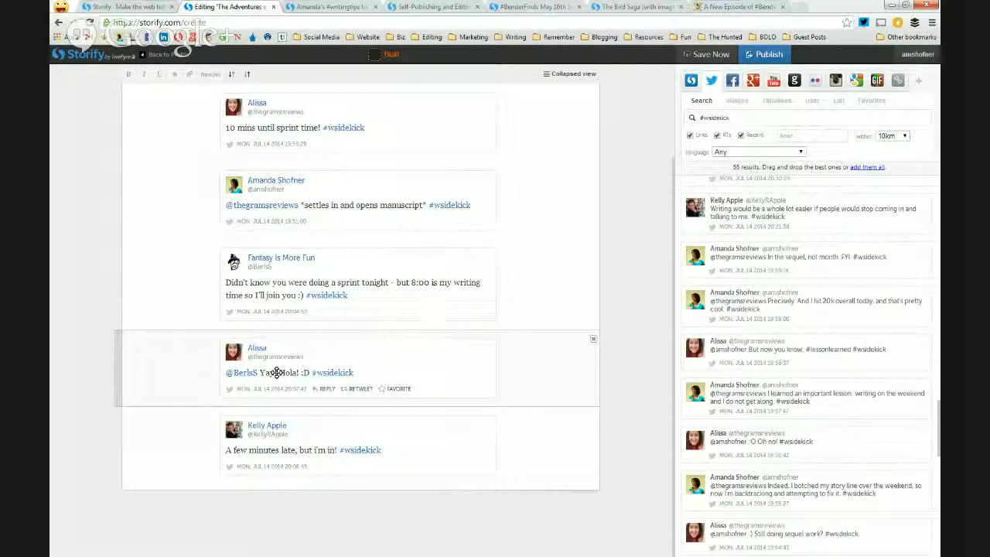
{"action": "left_click", "coordinate": [246, 238]}
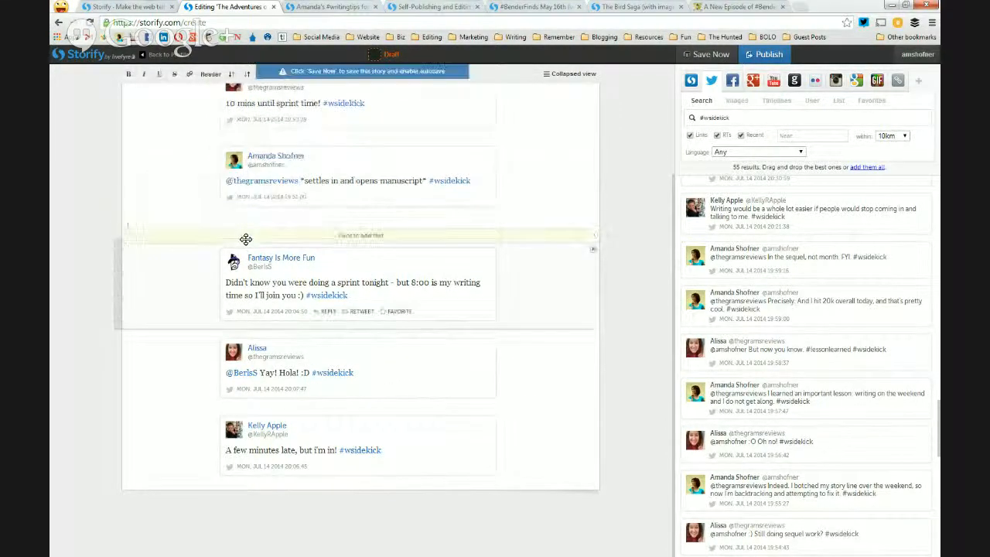
{"action": "type", "text": "Surp"}
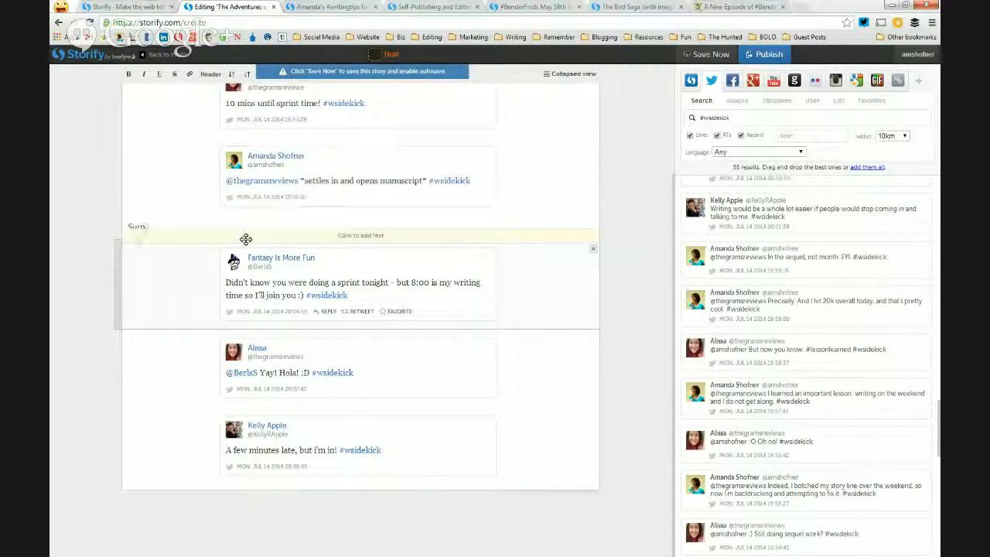
{"action": "type", "text": "rise!"}
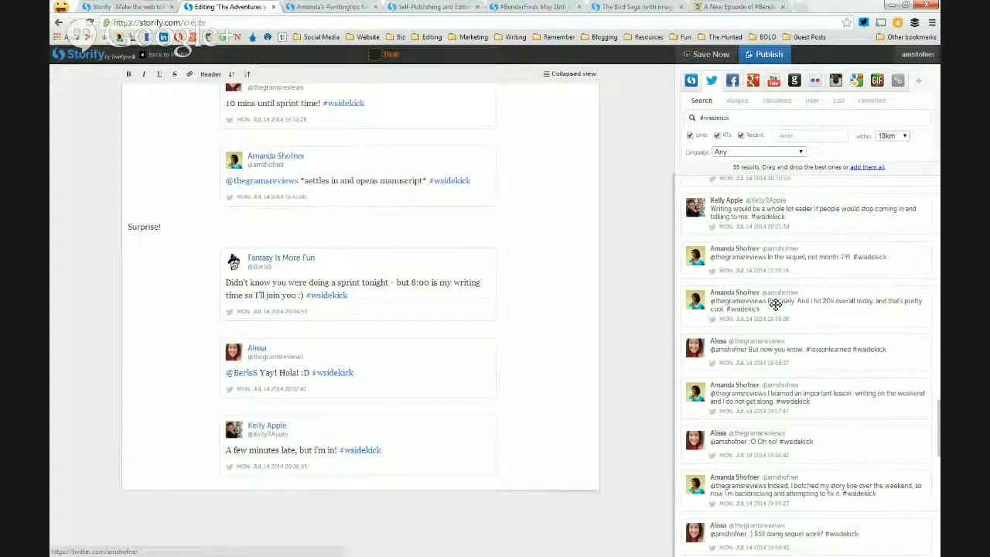
Append the "Writing would be a whole lot easier" tweet and insert the text "Interruptions are the worst." above it
{"action": "scroll", "coordinate": [807, 251], "scroll_direction": "up", "scroll_amount": 1}
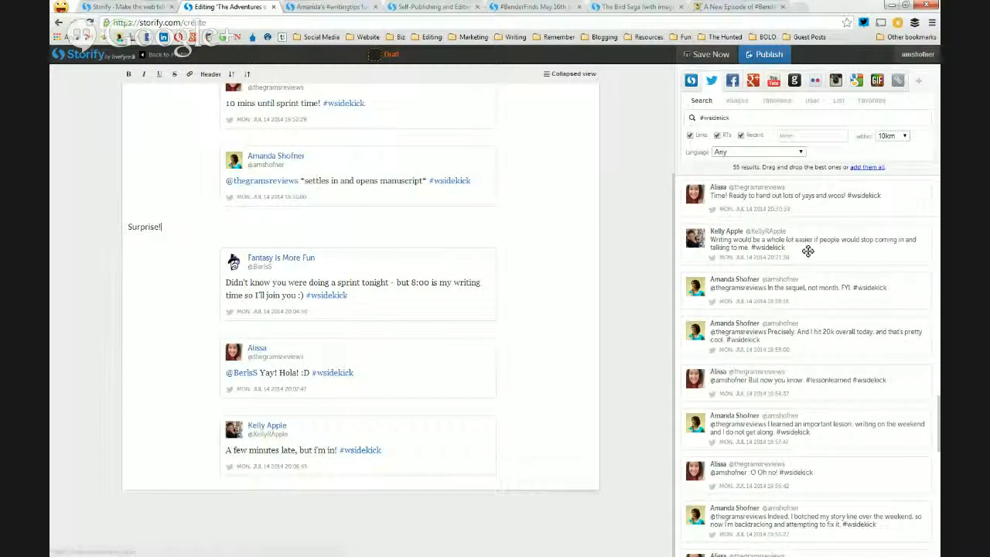
{"action": "left_click_drag", "start_coordinate": [808, 251], "coordinate": [399, 492]}
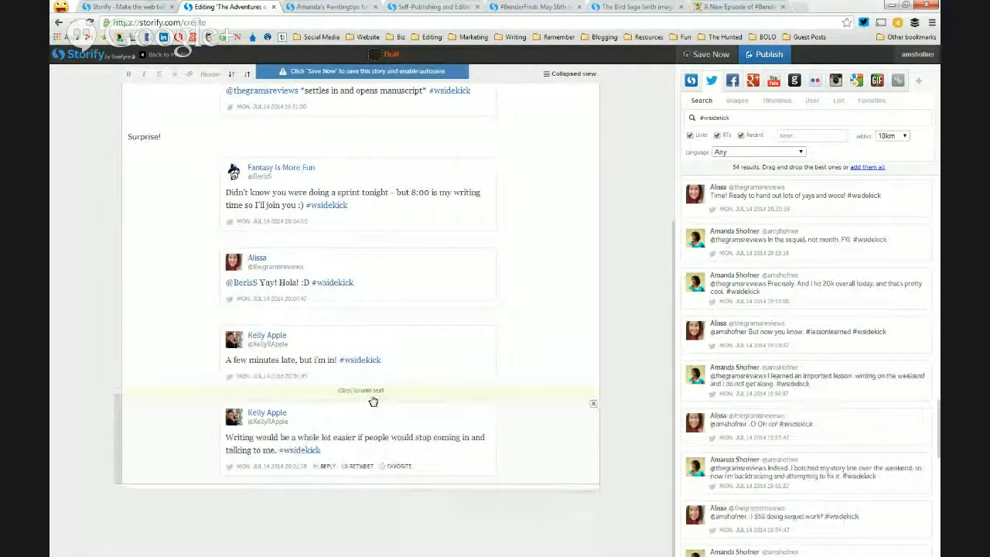
{"action": "left_click", "coordinate": [377, 393]}
{"action": "type", "text": "In"}
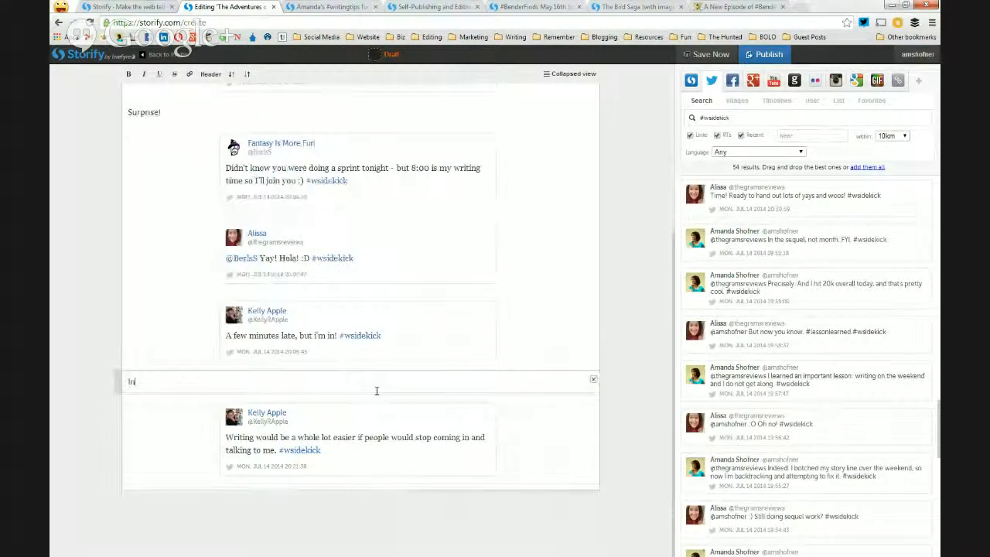
{"action": "type", "text": "terruptions are the"}
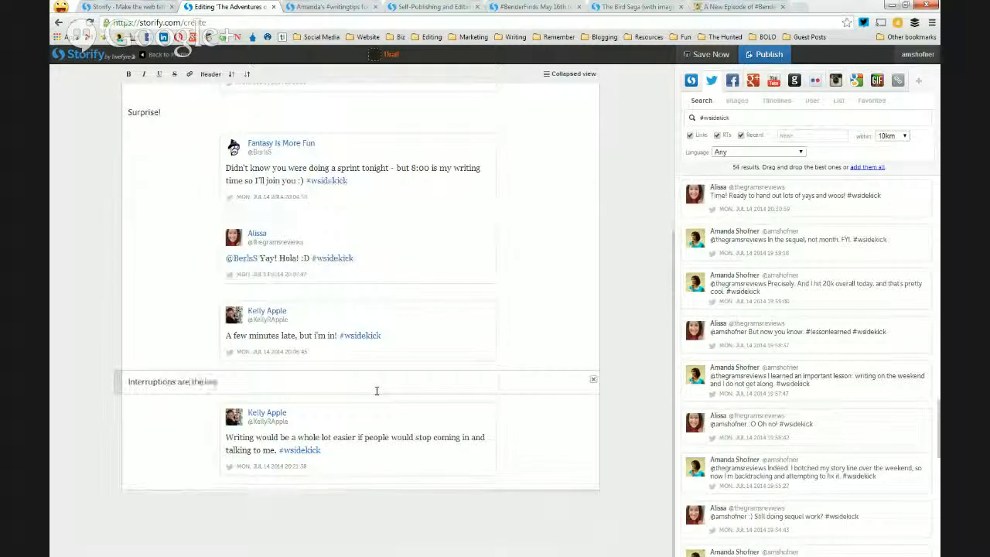
{"action": "type", "text": " worst!"}
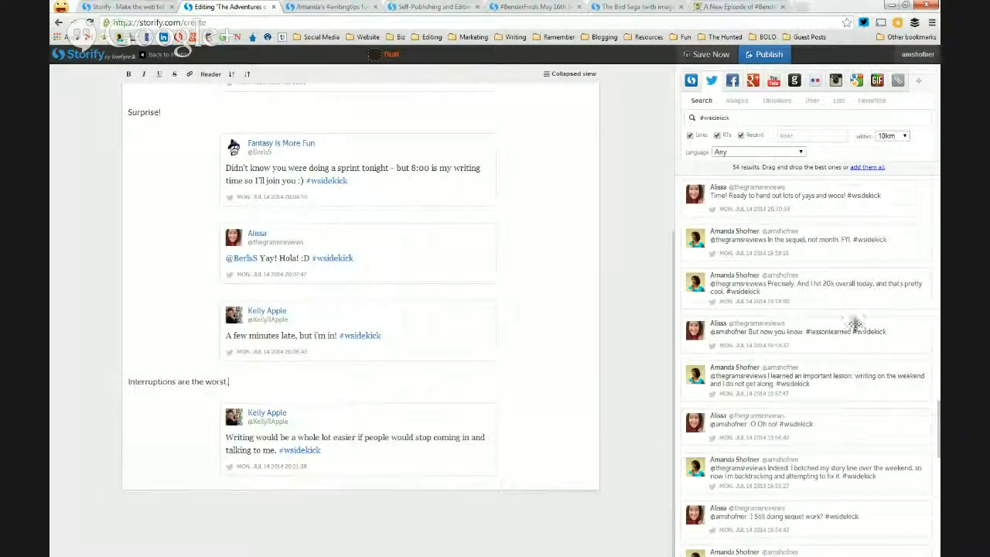
Append the "Time! Ready to hand out lots of yays" and "How'd everyone do?" tweets, with the "312. Given all the interruptions" tweet between them
{"action": "left_click_drag", "start_coordinate": [835, 195], "coordinate": [368, 510]}
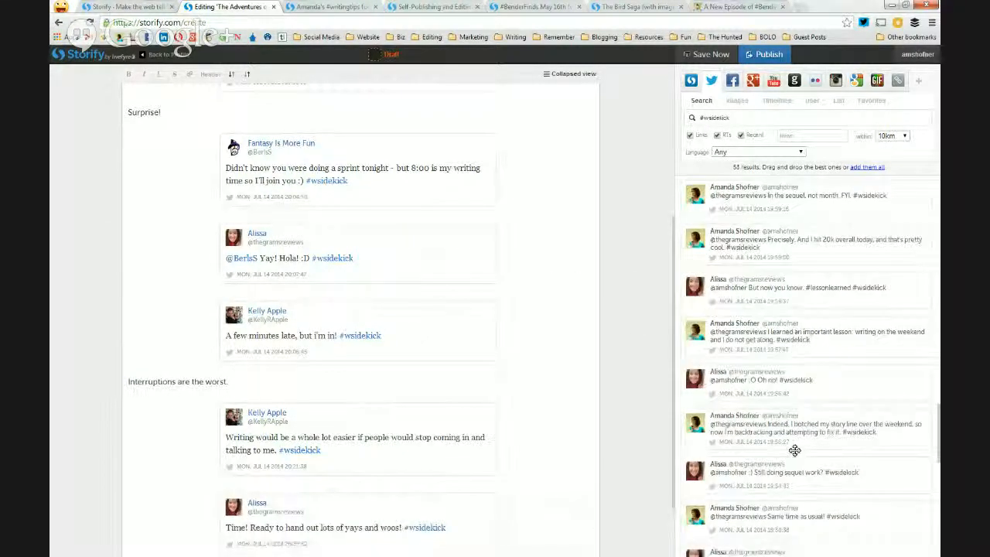
{"action": "scroll", "coordinate": [794, 450], "scroll_direction": "up", "scroll_amount": 1}
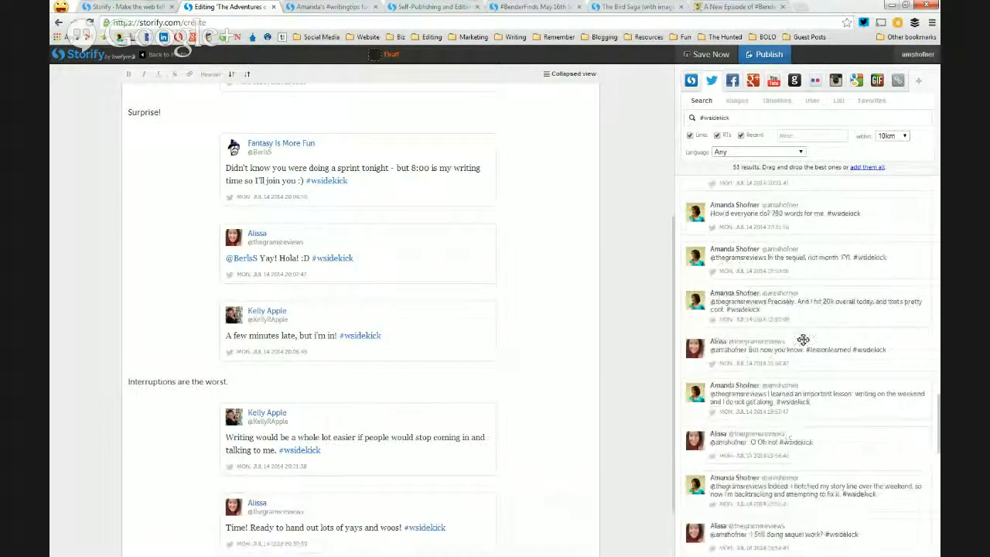
{"action": "mouse_move", "coordinate": [813, 261]}
{"action": "left_mouse_down"}
{"action": "mouse_move", "coordinate": [804, 263]}
{"action": "mouse_move", "coordinate": [828, 255]}
{"action": "left_mouse_up"}
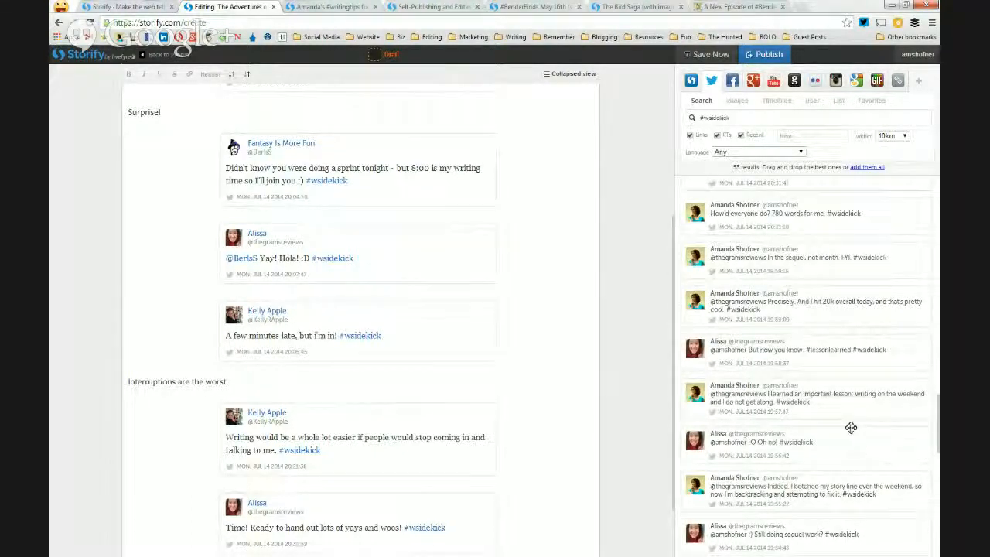
{"action": "left_click_drag", "start_coordinate": [799, 207], "coordinate": [365, 555]}
{"action": "left_click_drag", "start_coordinate": [843, 338], "coordinate": [376, 455]}
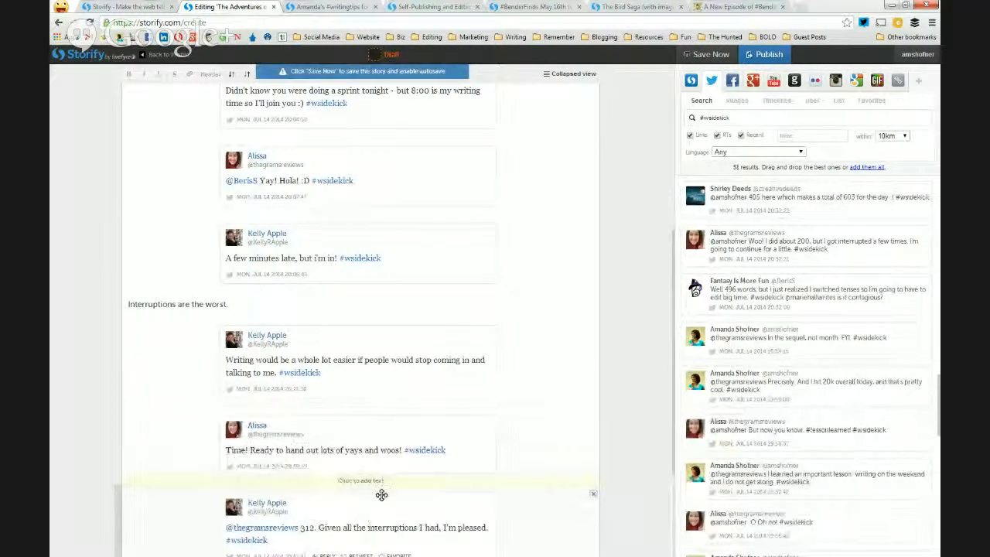
Add the word-count reply tweets after "How'd everyone do?", ordered "about 200", "Well 496 words" and "405 here"
{"action": "scroll", "coordinate": [407, 429], "scroll_direction": "down", "scroll_amount": 1}
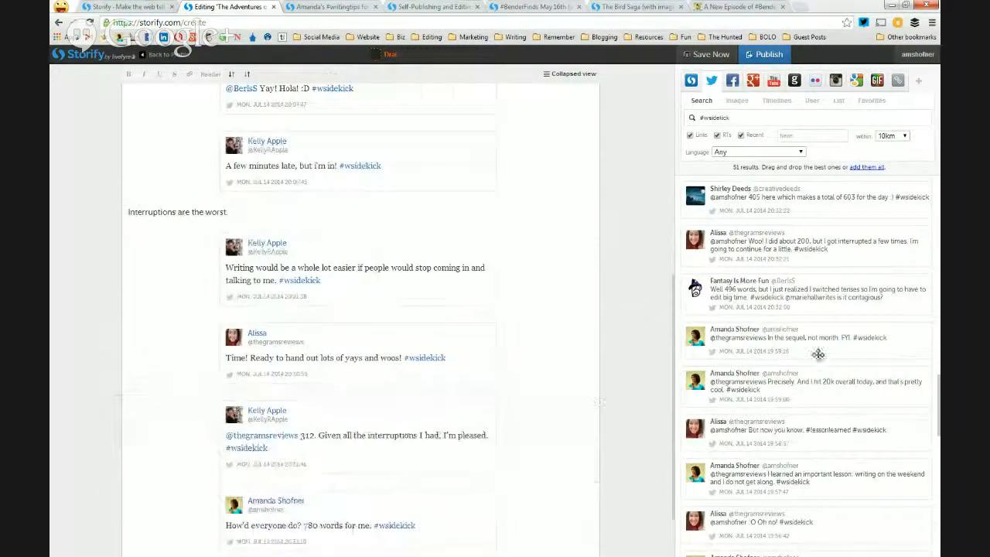
{"action": "left_click_drag", "start_coordinate": [773, 314], "coordinate": [442, 543]}
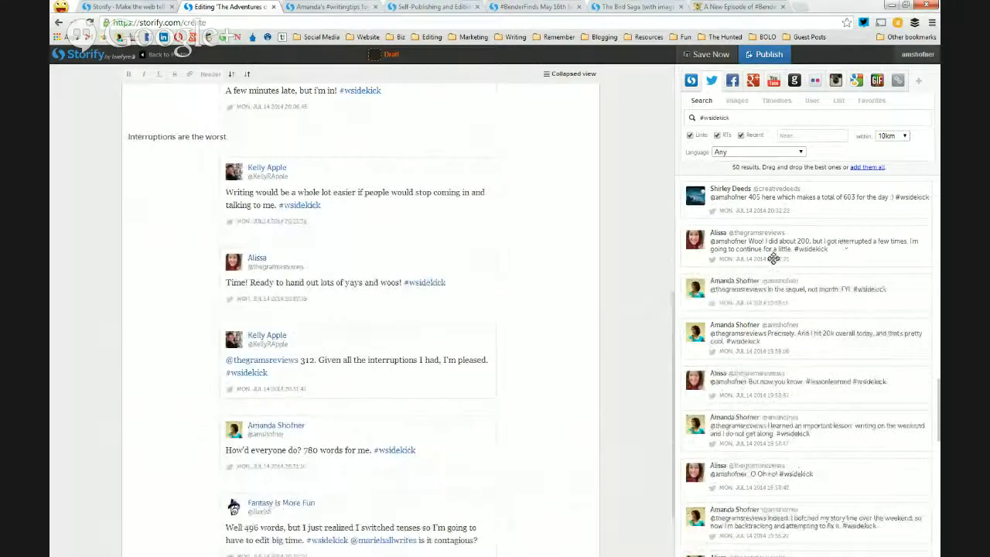
{"action": "left_click_drag", "start_coordinate": [774, 255], "coordinate": [391, 476]}
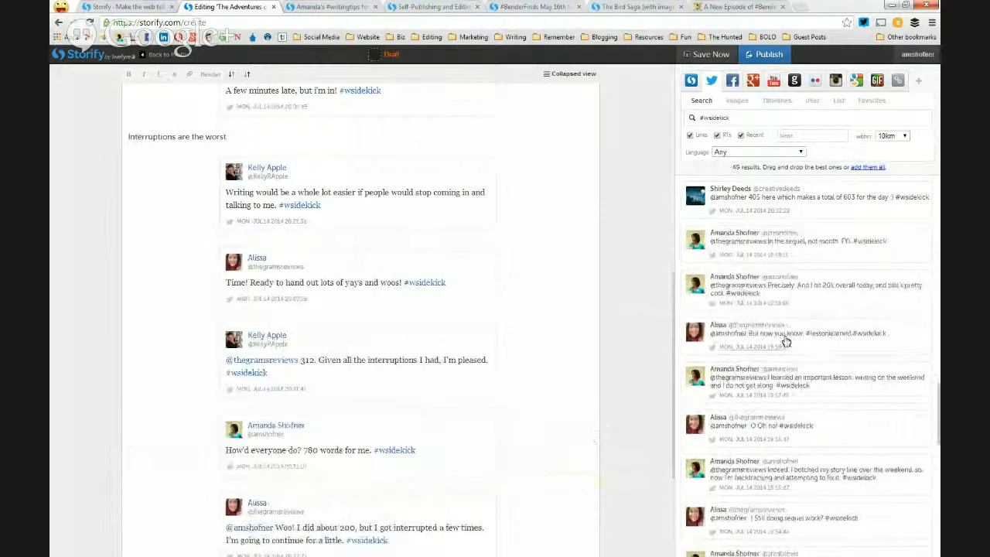
{"action": "left_click_drag", "start_coordinate": [819, 183], "coordinate": [651, 406]}
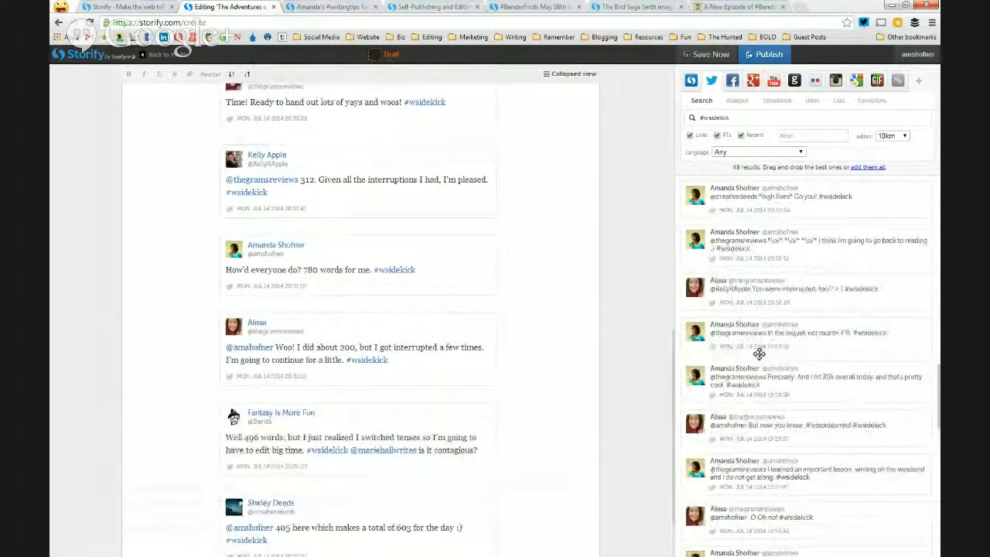
Add the closing text "All in all, a successful sprint!" at the end of the story
{"action": "scroll", "coordinate": [533, 368], "scroll_direction": "down", "scroll_amount": 2}
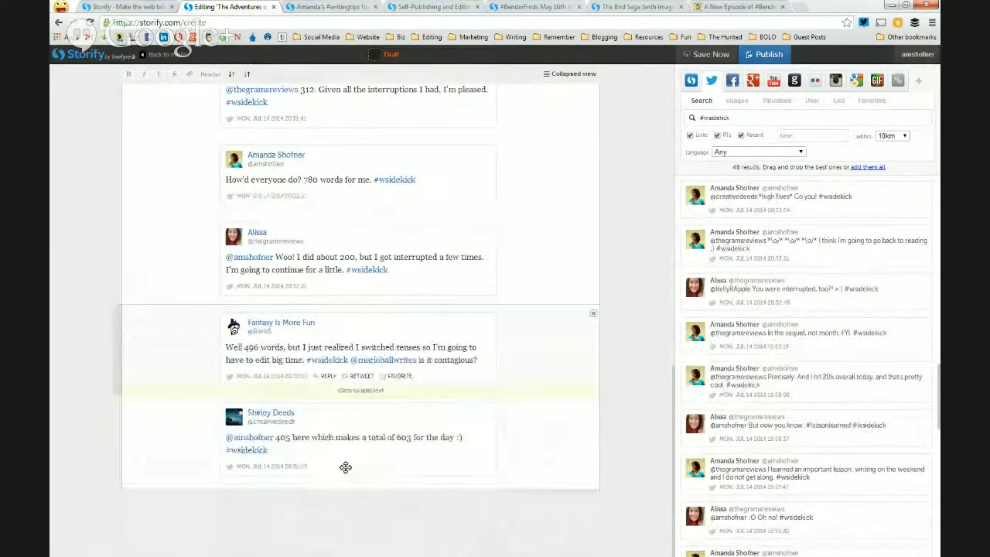
{"action": "left_click", "coordinate": [279, 481]}
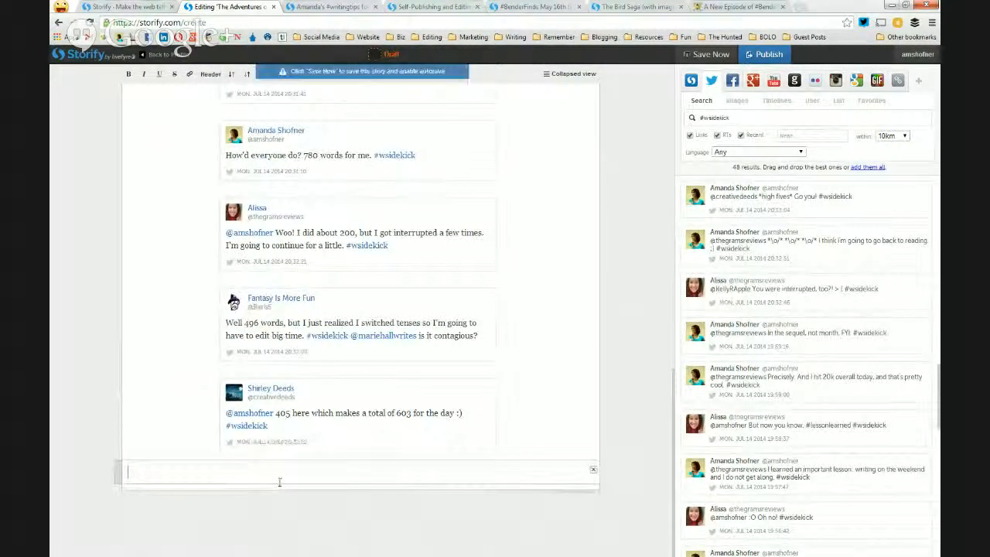
{"action": "type", "text": "All in al"}
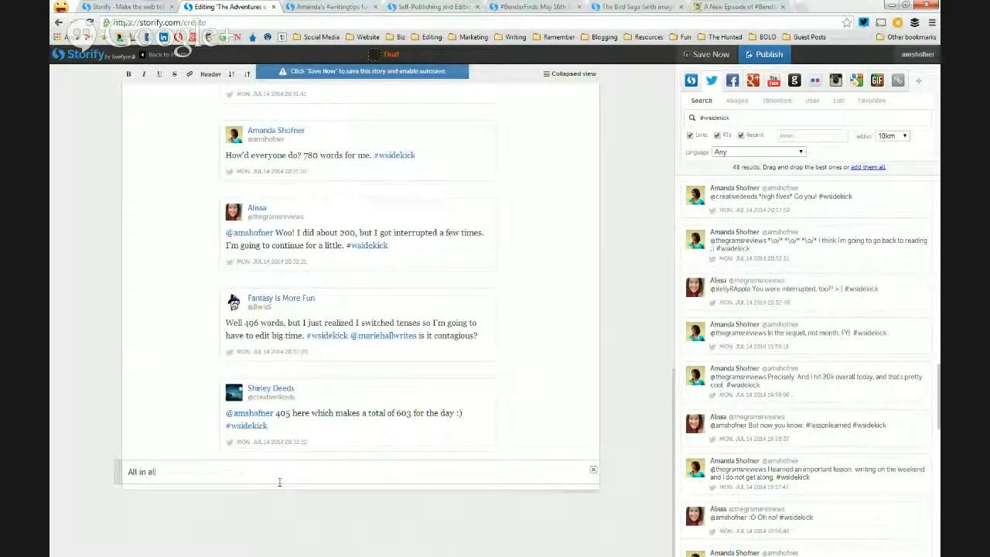
{"action": "type", "text": "l, a successful sprint!"}
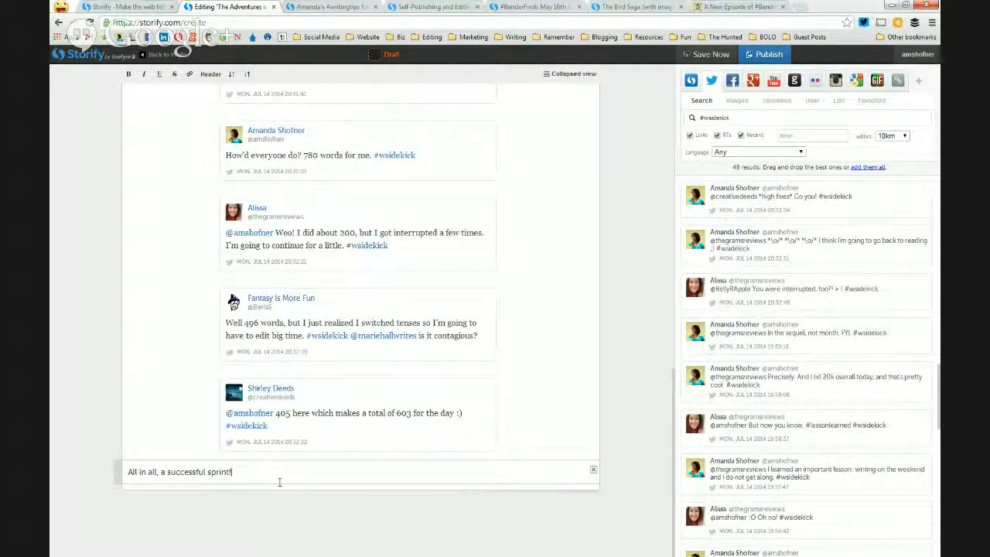
Review the draft story from its end back toward the beginning, and switch to the published #writingtips story for the week of Jan. 13
{"action": "scroll", "coordinate": [325, 456], "scroll_direction": "up", "scroll_amount": 6}
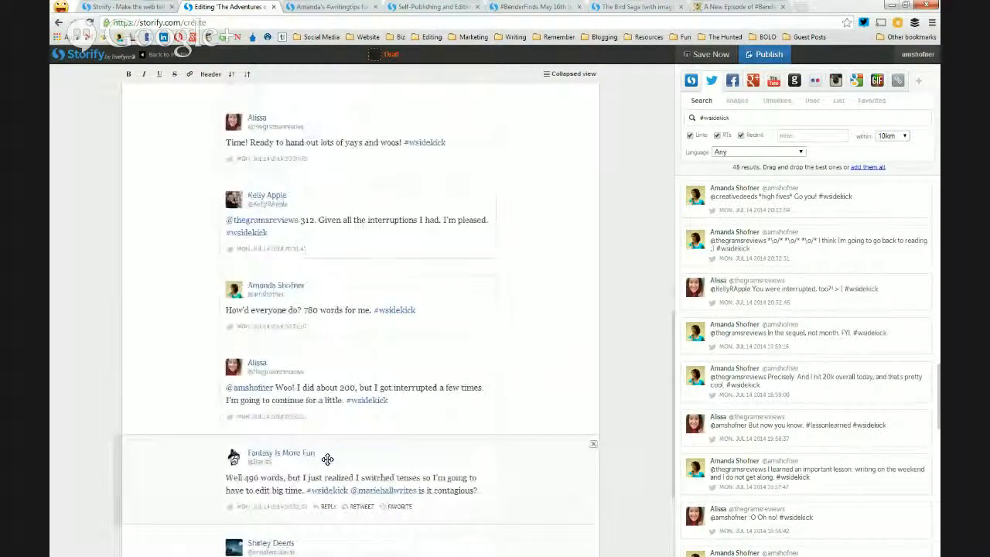
{"action": "scroll", "coordinate": [327, 460], "scroll_direction": "up", "scroll_amount": 1}
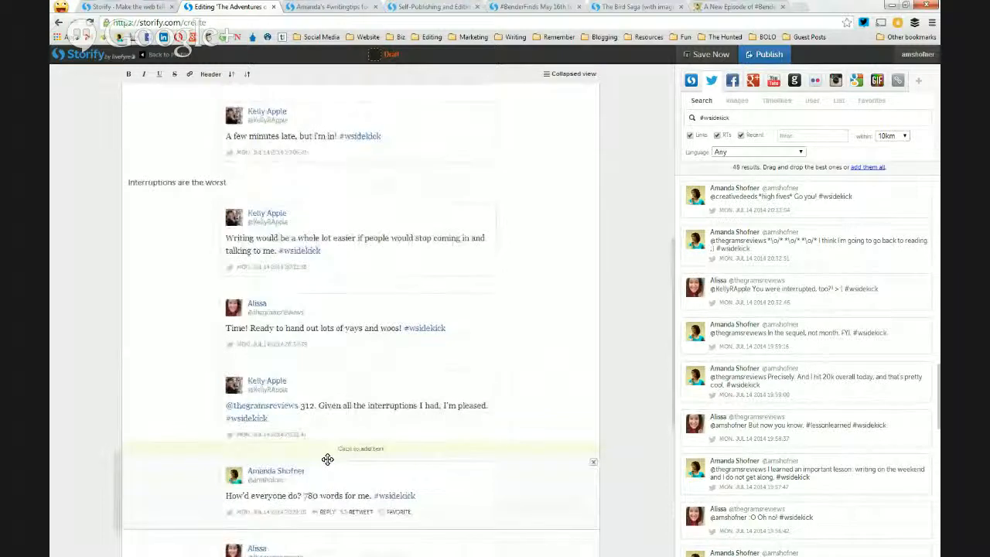
{"action": "scroll", "coordinate": [325, 455], "scroll_direction": "up", "scroll_amount": 3}
{"action": "scroll", "coordinate": [322, 451], "scroll_direction": "up", "scroll_amount": 1}
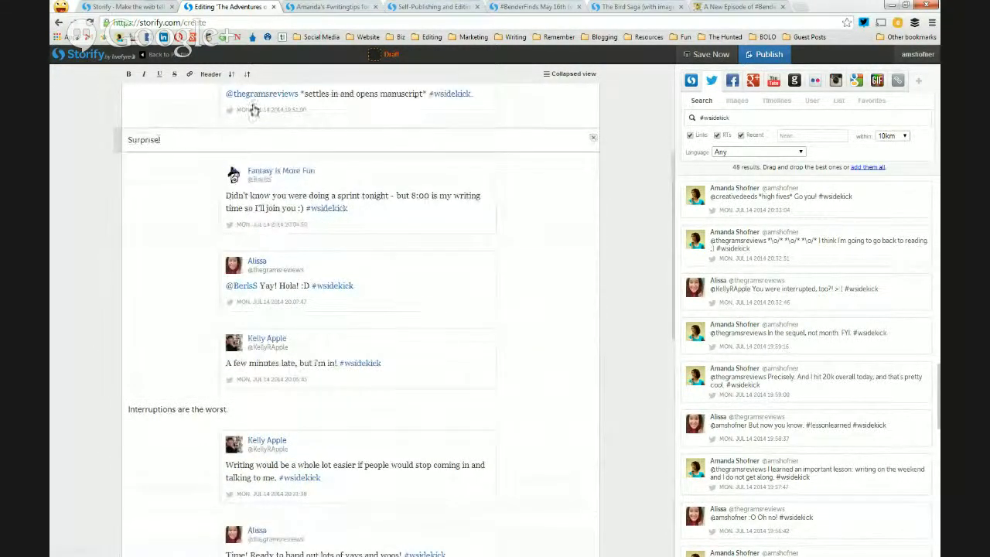
{"action": "left_click", "coordinate": [323, 7]}
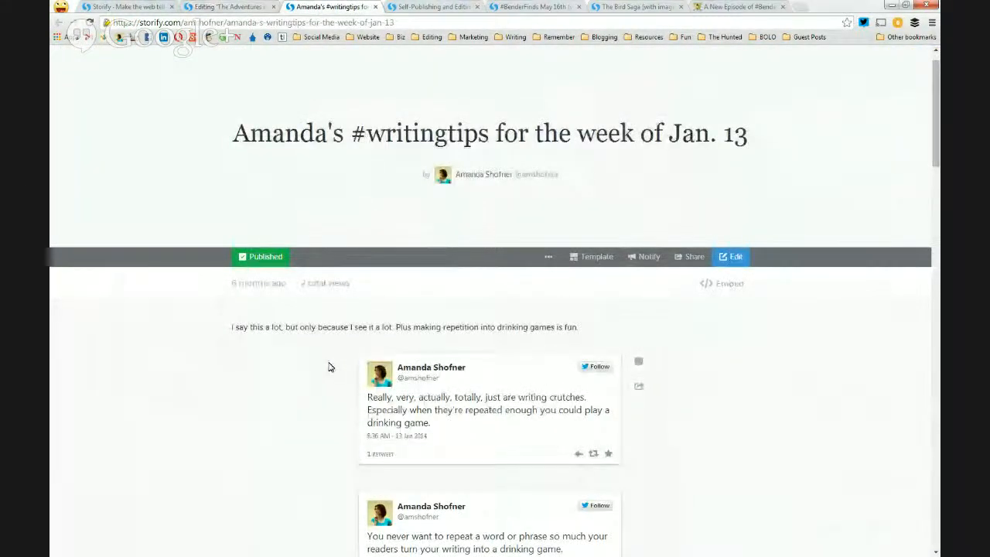
Examine how connecting text introduces the tweets in the published #writingtips and "Self-Publishing and Editing Process Webinar" stories
{"action": "scroll", "coordinate": [328, 366], "scroll_direction": "down", "scroll_amount": 1}
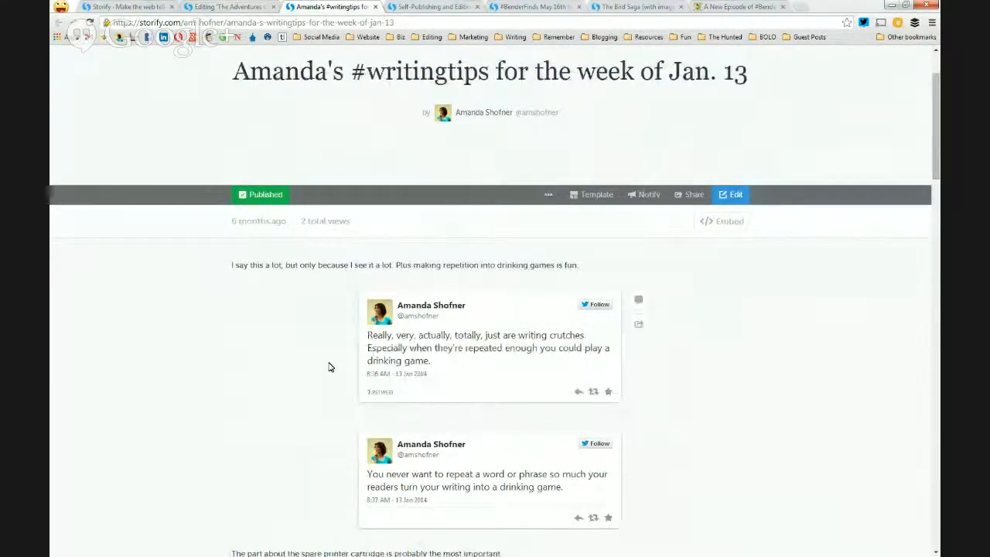
{"action": "left_click", "coordinate": [437, 6]}
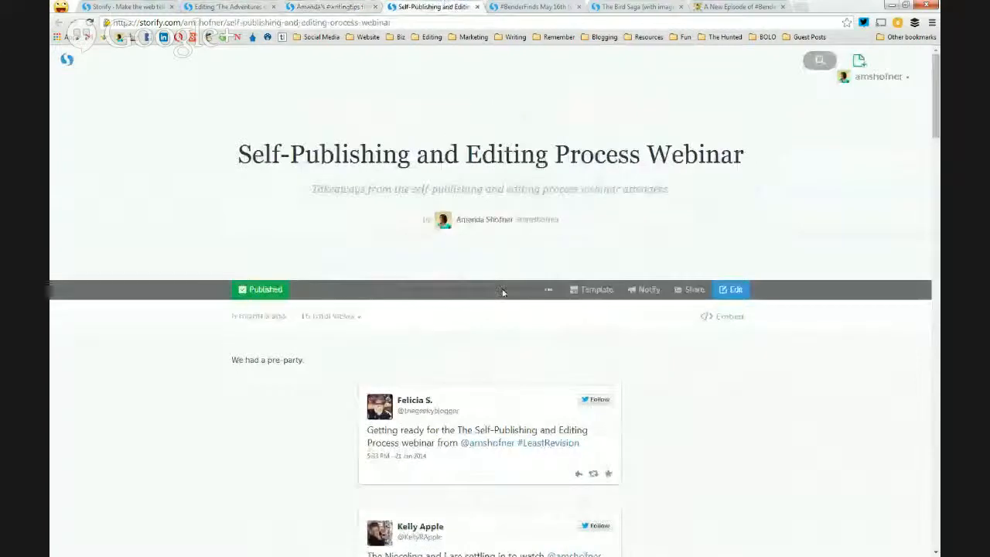
{"action": "scroll", "coordinate": [502, 292], "scroll_direction": "down", "scroll_amount": 1}
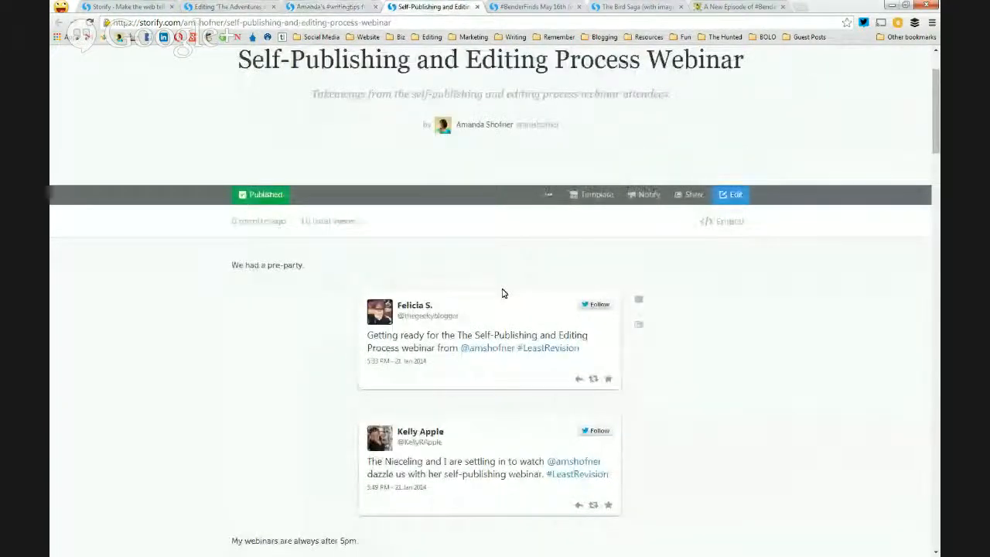
{"action": "scroll", "coordinate": [502, 293], "scroll_direction": "down", "scroll_amount": 1}
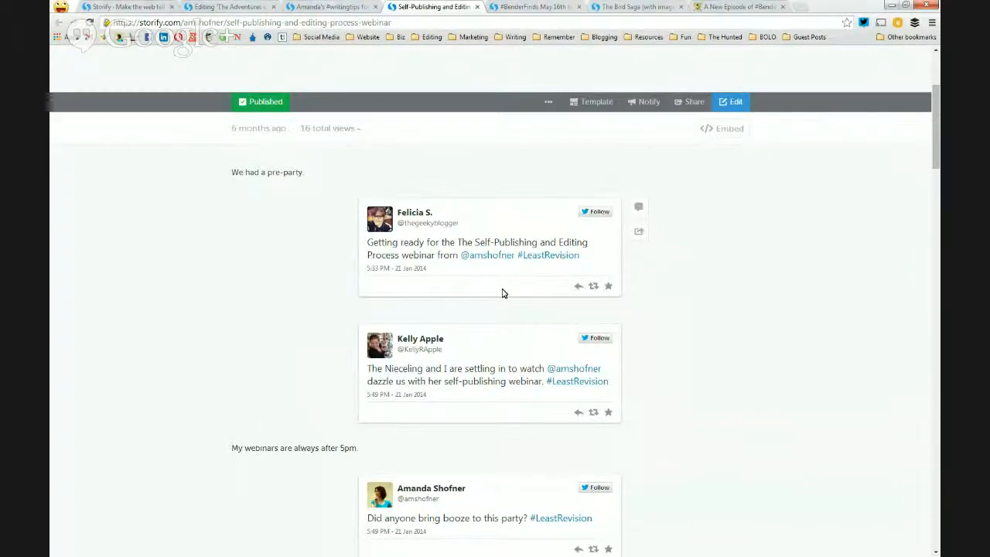
{"action": "scroll", "coordinate": [501, 293], "scroll_direction": "down", "scroll_amount": 10}
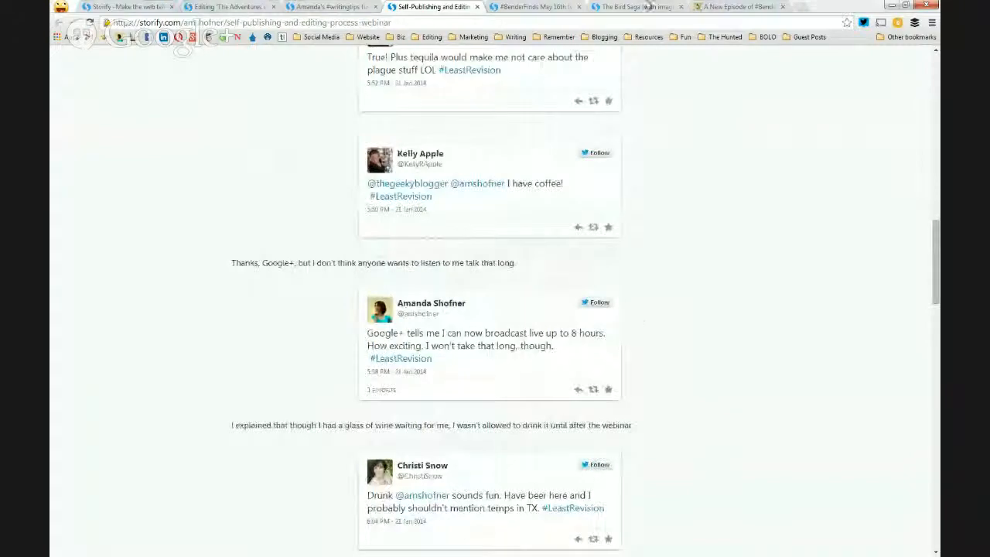
Return to the draft of "The Adventures of #wsidekick" and publish the story
{"action": "left_click", "coordinate": [221, 6]}
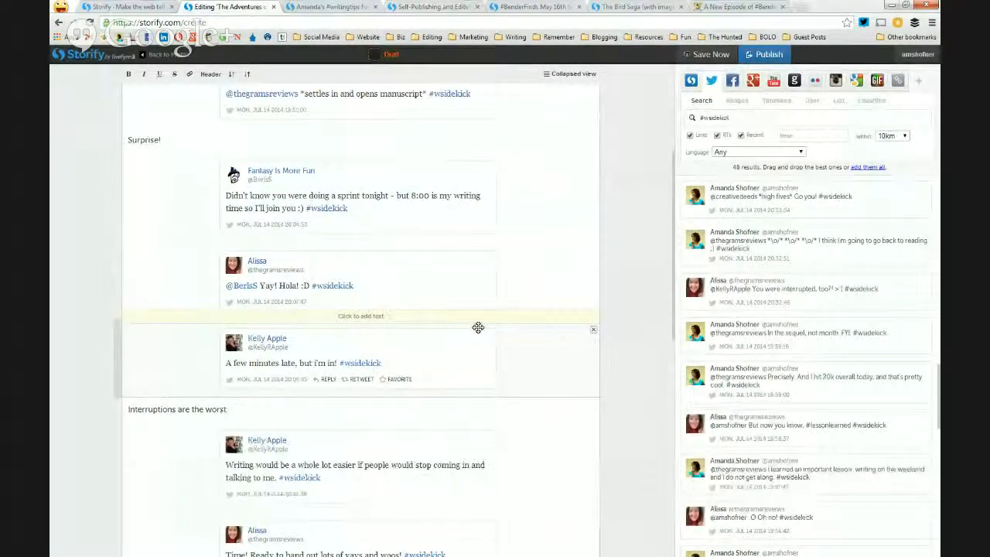
{"action": "left_click", "coordinate": [757, 56]}
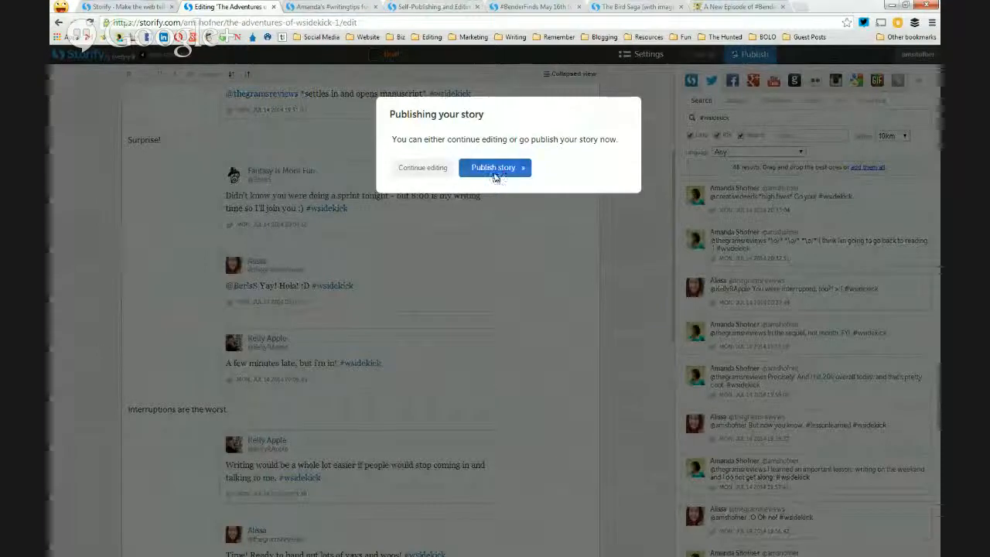
{"action": "left_click", "coordinate": [494, 176]}
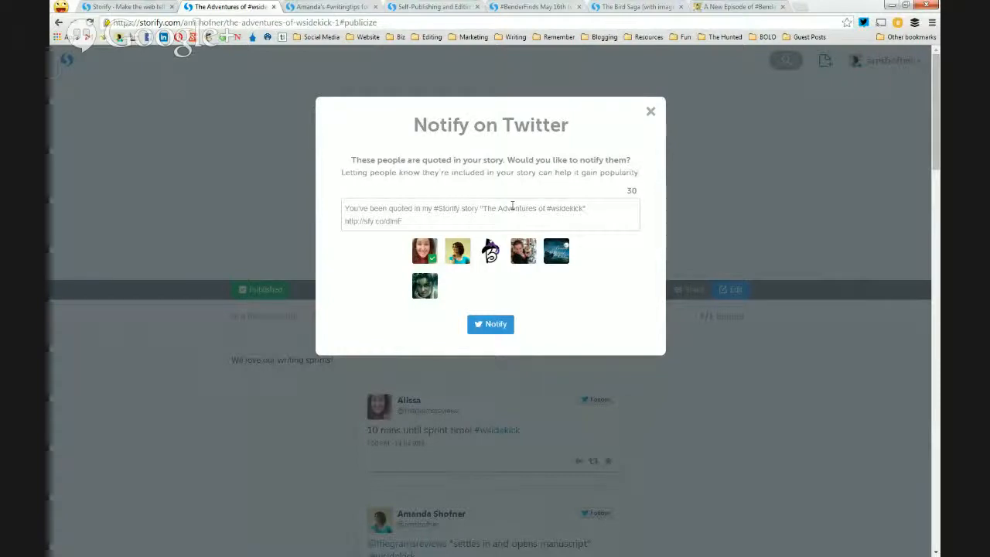
Select the remaining quoted people for the Twitter notification, and dismiss it without notifying anyone
{"action": "left_click", "coordinate": [469, 258]}
{"action": "left_click", "coordinate": [492, 252]}
{"action": "left_click", "coordinate": [523, 252]}
{"action": "left_click", "coordinate": [550, 254]}
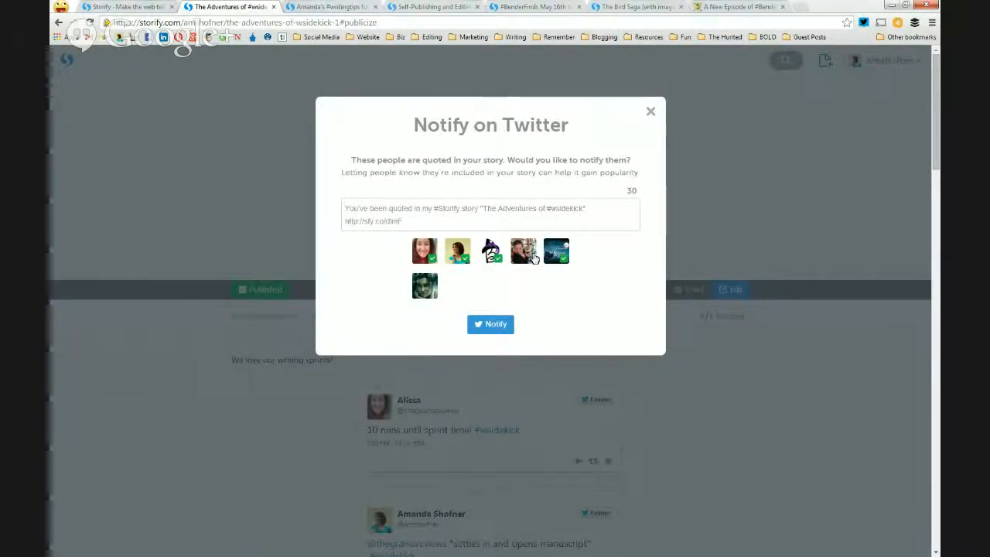
{"action": "left_click", "coordinate": [435, 290]}
{"action": "left_click", "coordinate": [652, 115]}
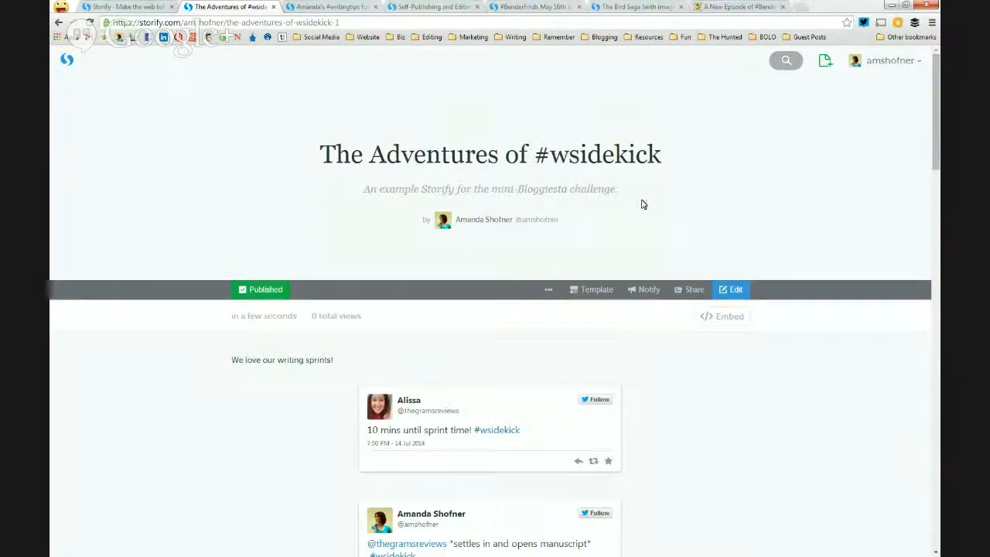
View the embed code and header options for the published #wsidekick story, and close them
{"action": "left_click", "coordinate": [726, 317]}
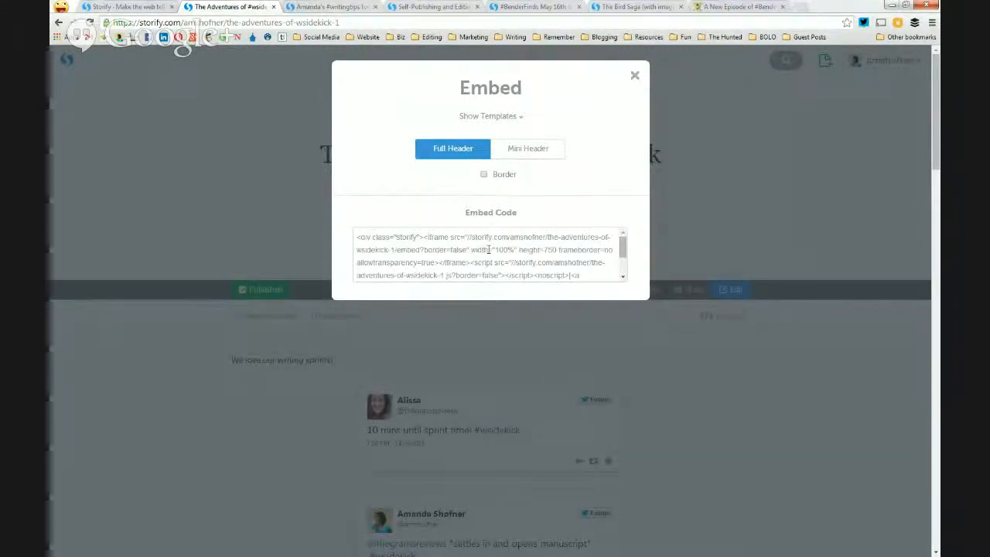
{"action": "left_click", "coordinate": [634, 76]}
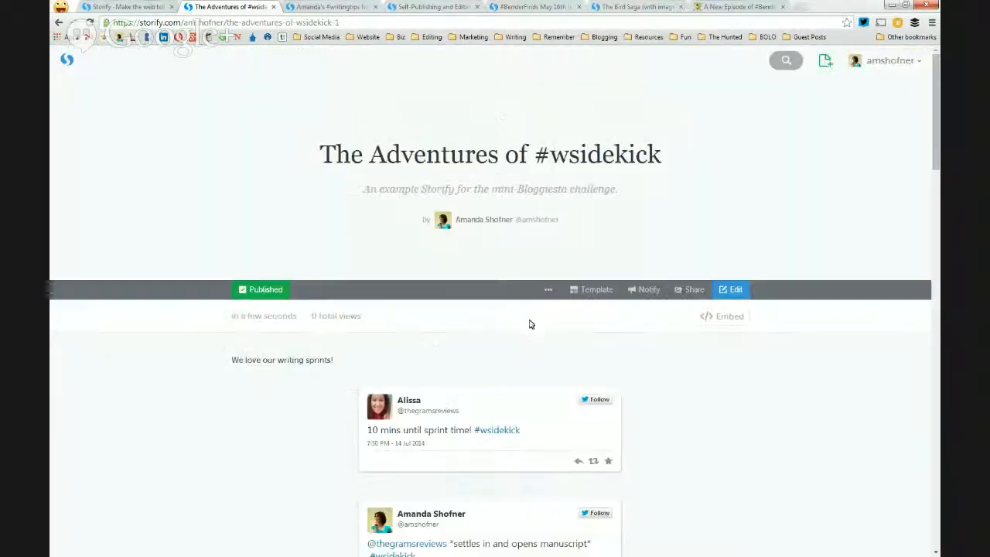